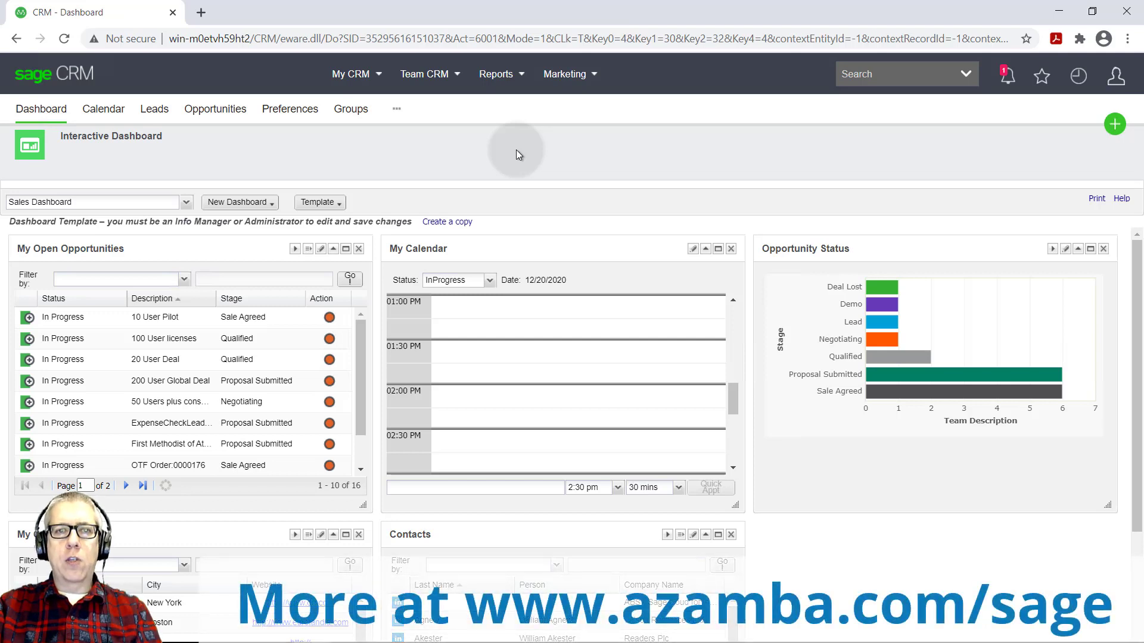
# Search for 'design' and open the Design Right Inc. company record
pyautogui.click(859, 70)
pyautogui.write('design')
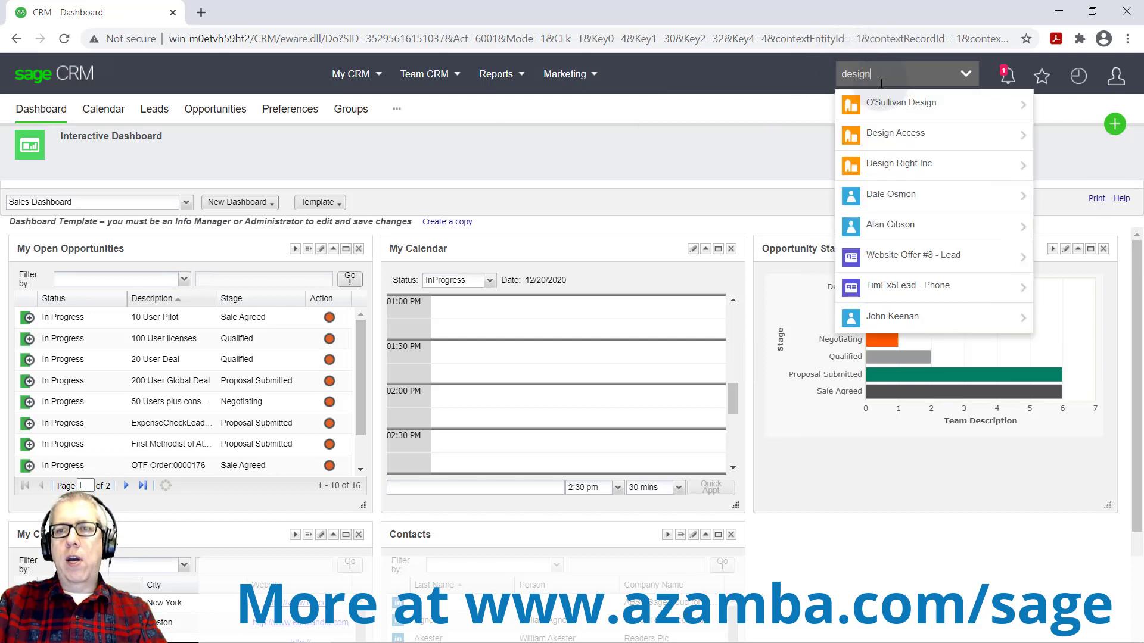
pyautogui.click(878, 167)
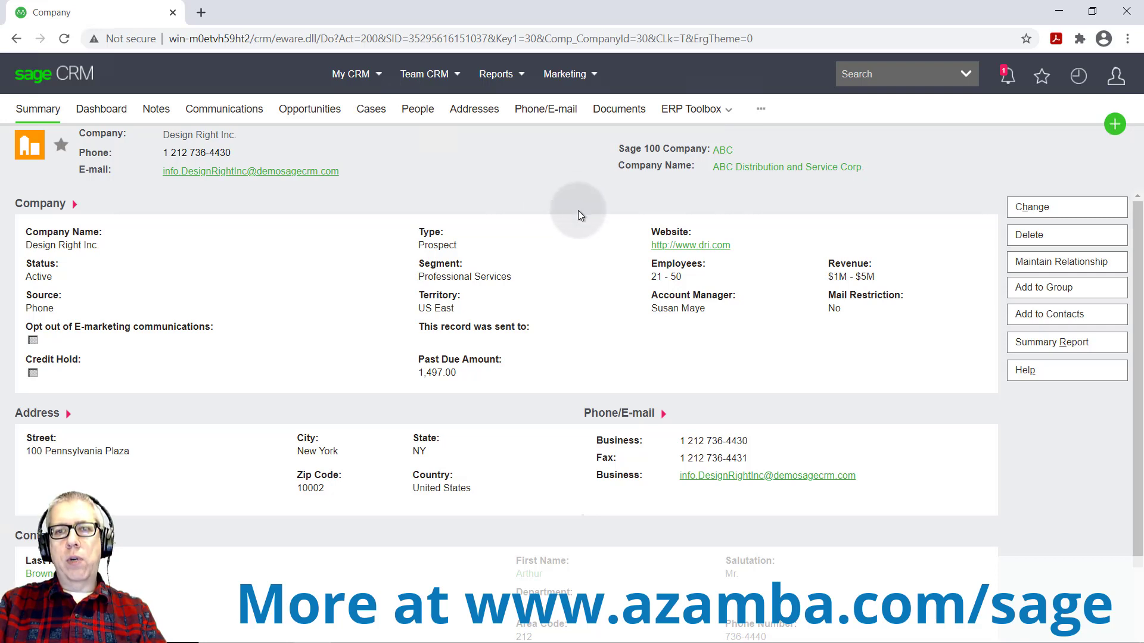
# Create a new Sage 100 quote for Design Right Inc. with a newly assigned (*ASSIGN) opportunity
pyautogui.click(1114, 127)
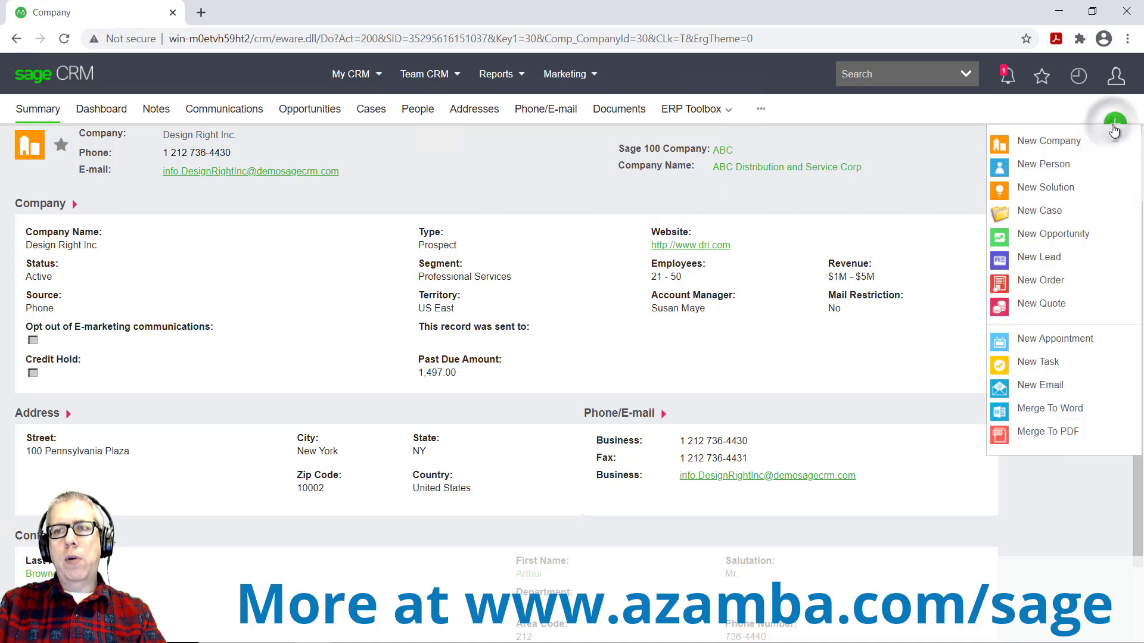
pyautogui.click(1033, 305)
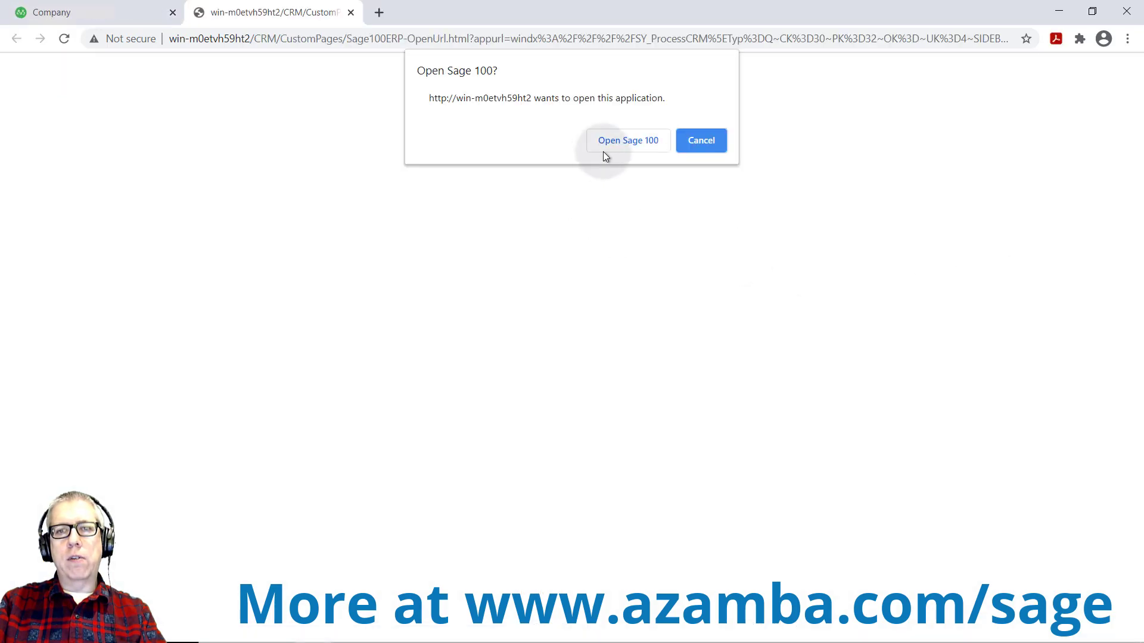
pyautogui.click(628, 141)
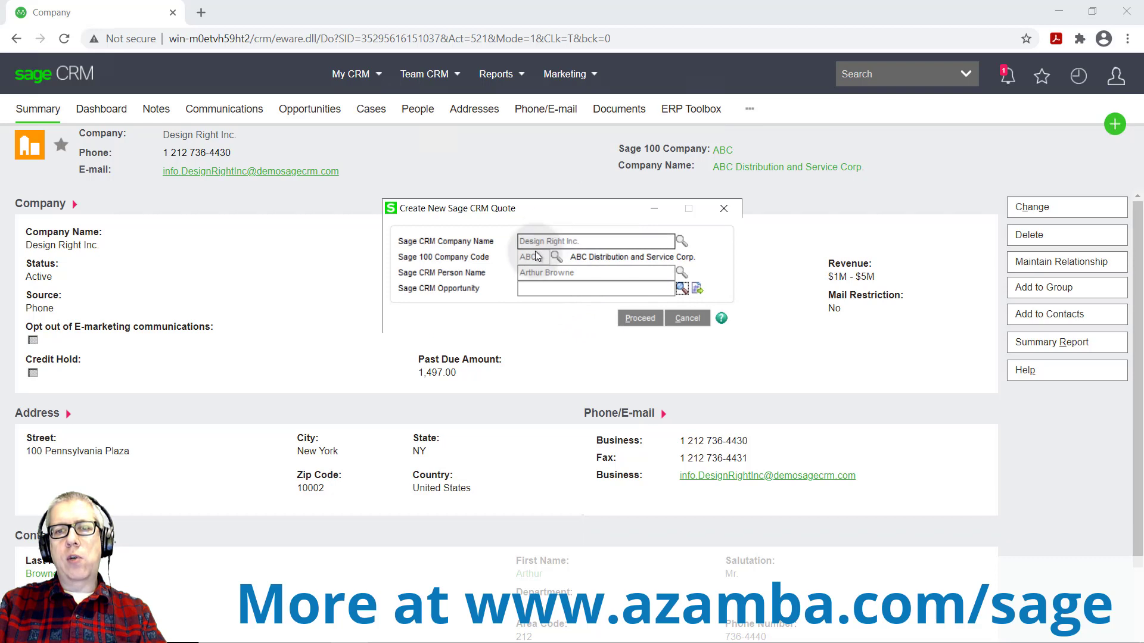
pyautogui.click(531, 288)
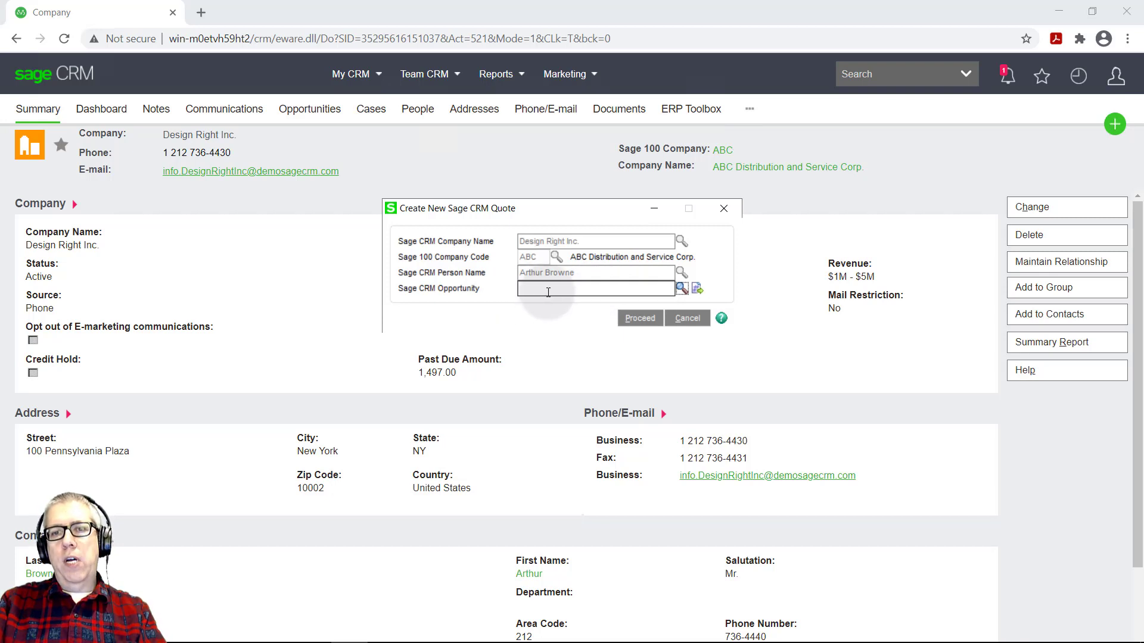
pyautogui.click(697, 291)
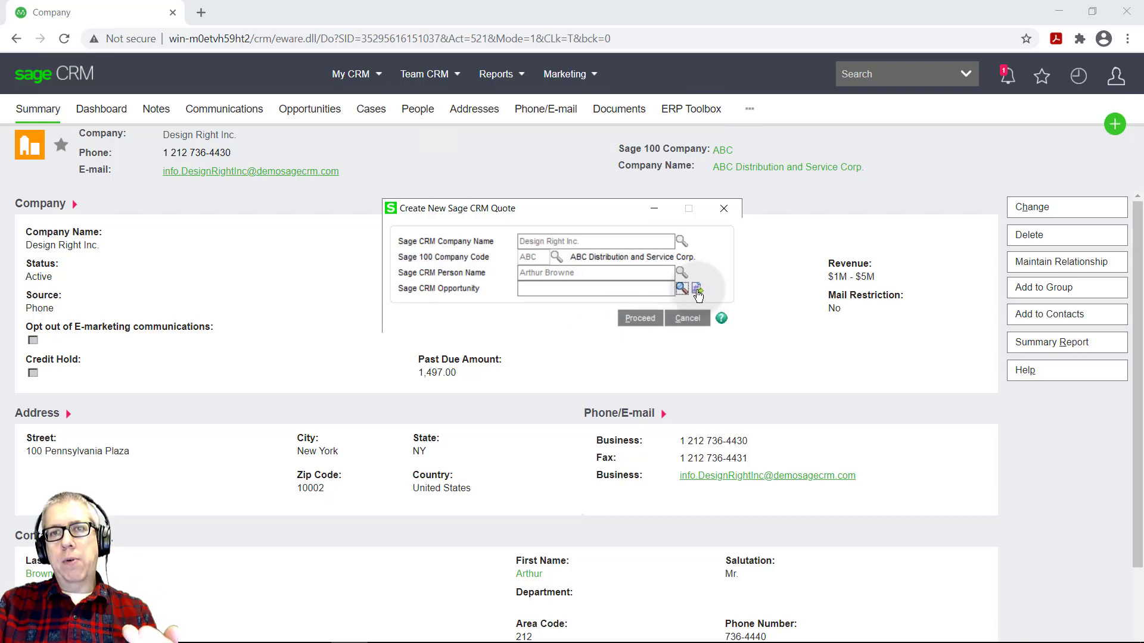
pyautogui.click(697, 291)
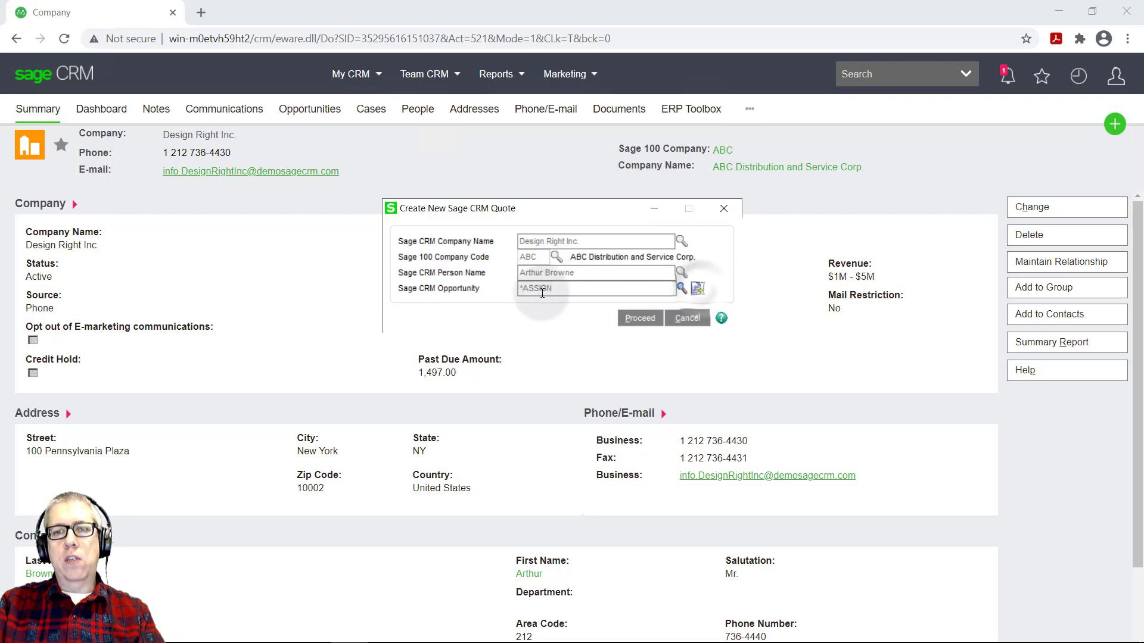
pyautogui.click(638, 318)
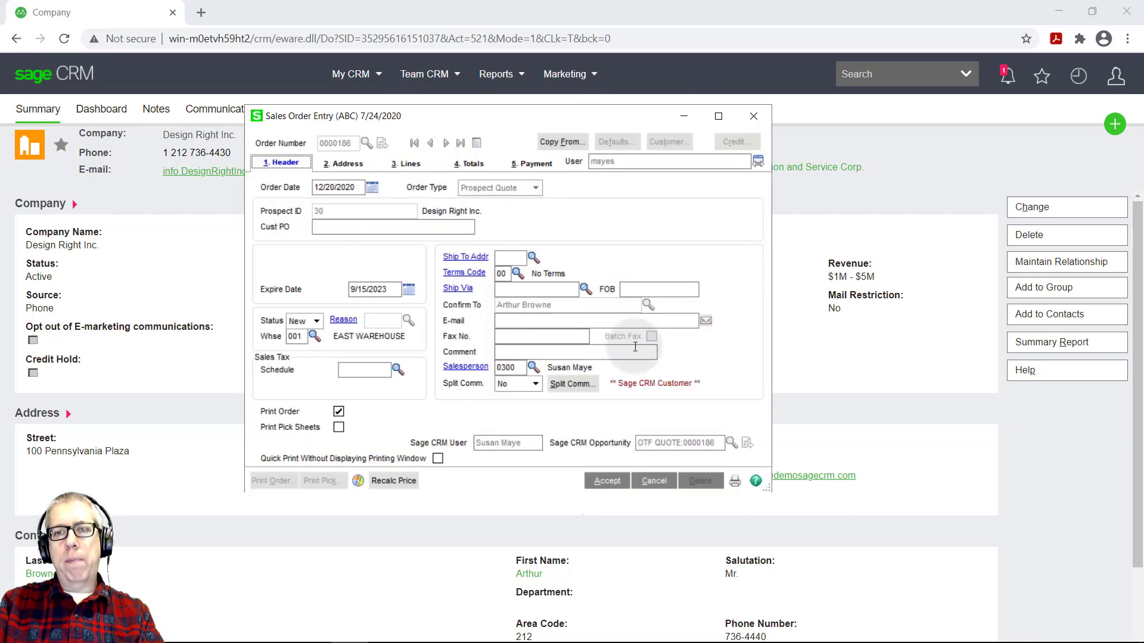
# Check the quote's Lines tab and Item Code lookup, then cancel the new quote
pyautogui.click(571, 354)
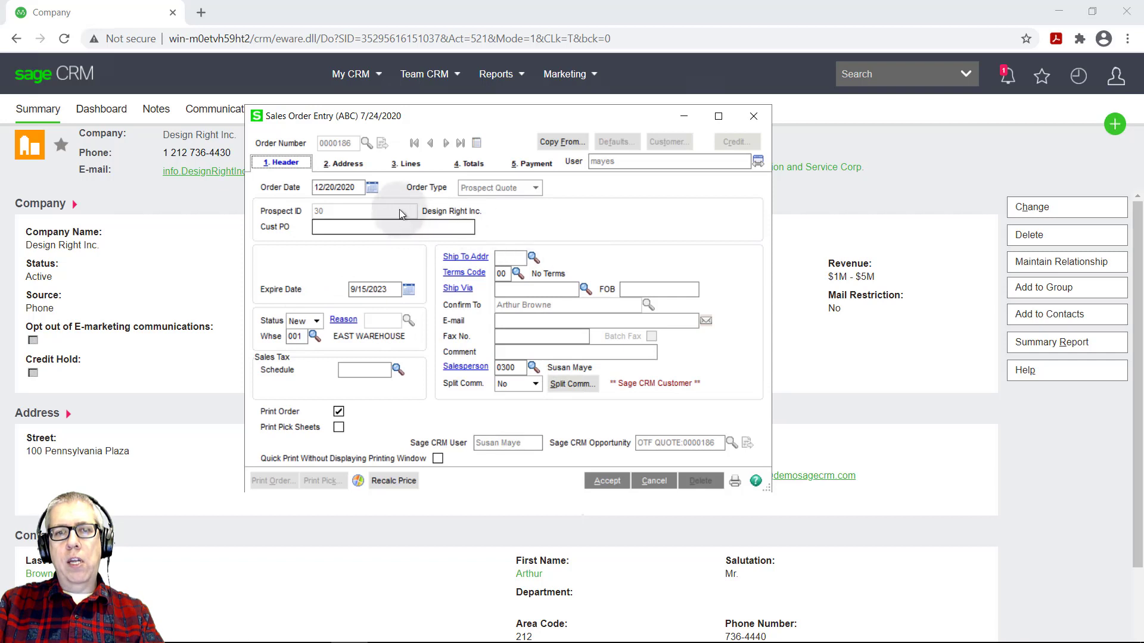
pyautogui.click(398, 166)
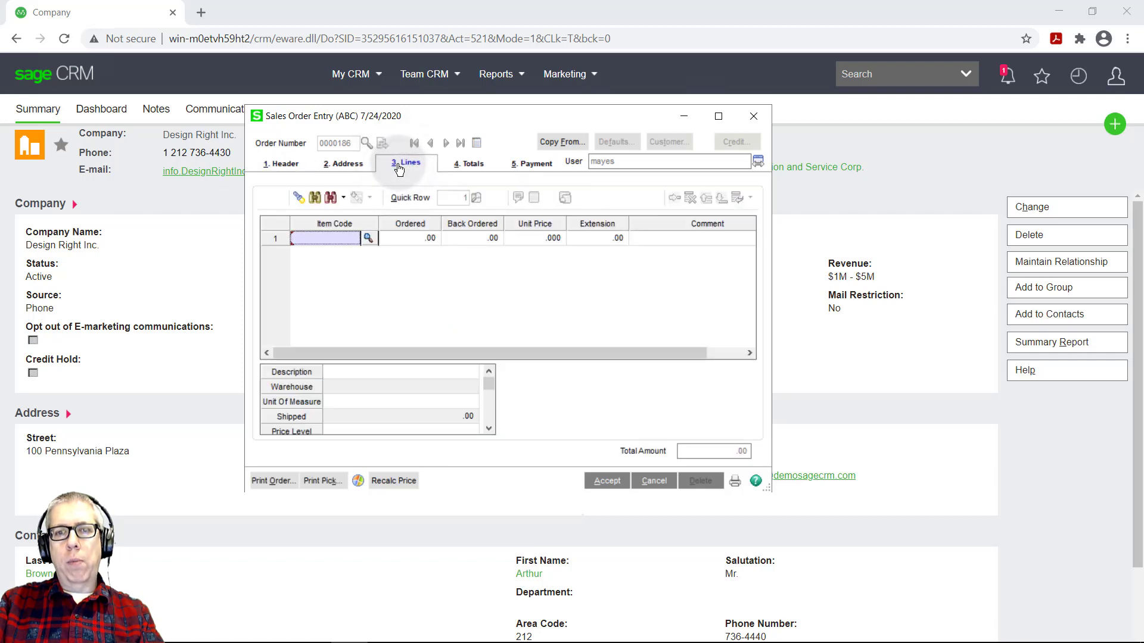
pyautogui.click(368, 239)
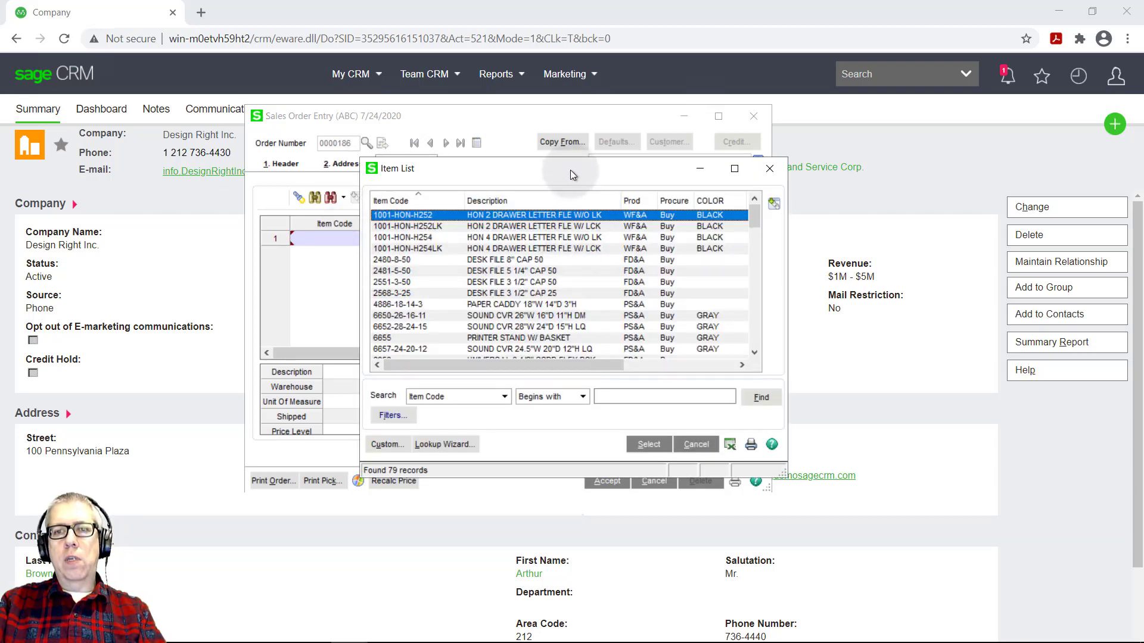
pyautogui.click(768, 170)
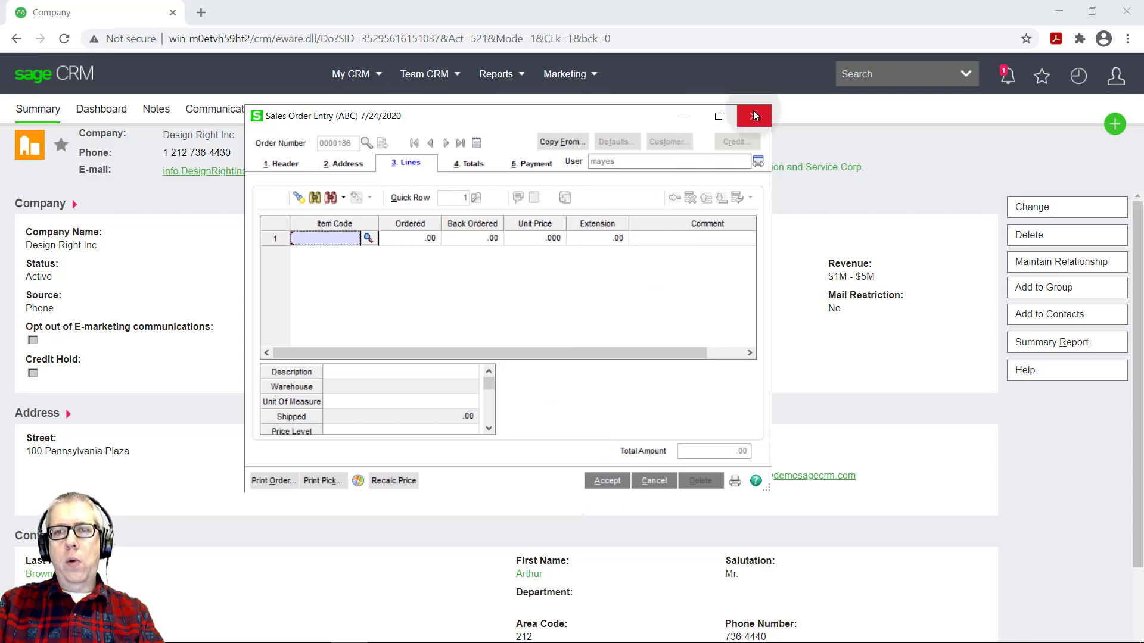
pyautogui.click(653, 483)
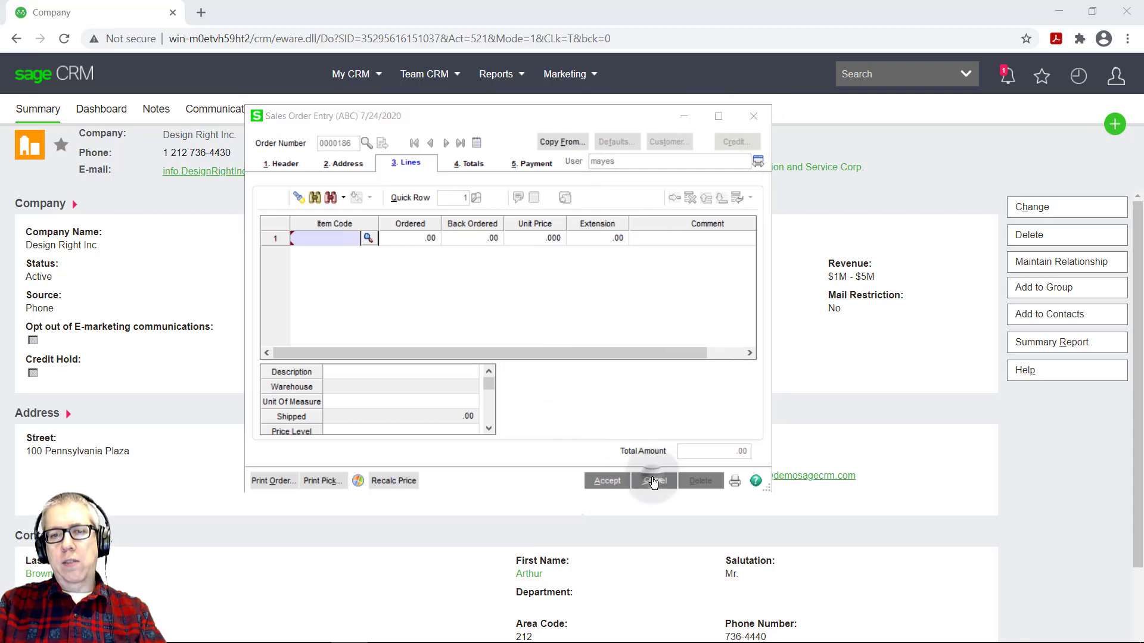
pyautogui.click(530, 247)
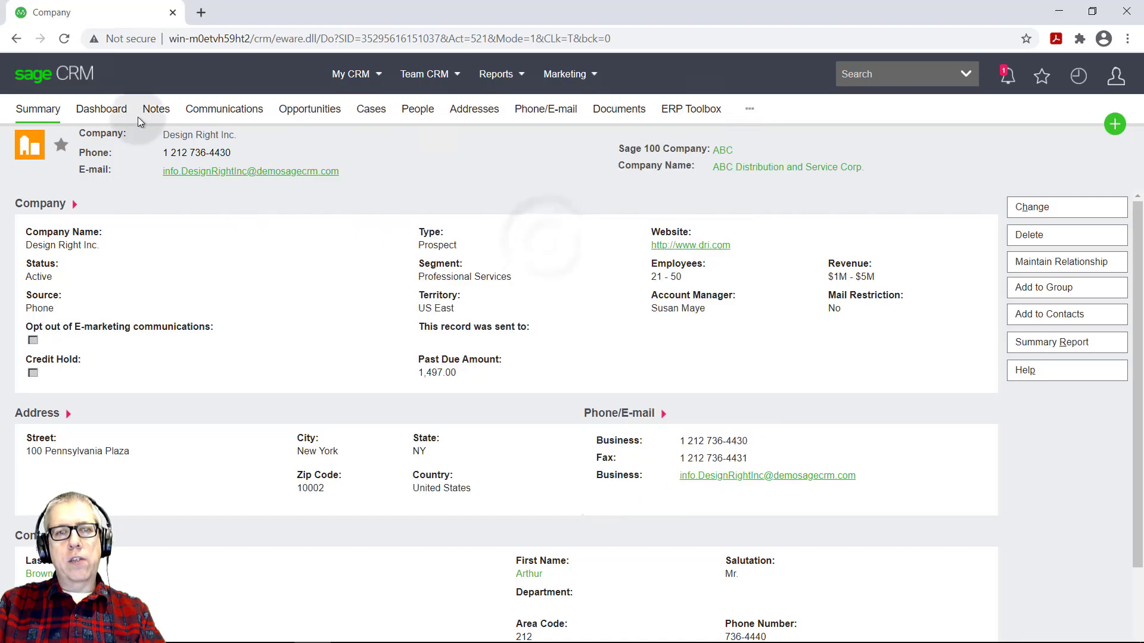
pyautogui.click(301, 113)
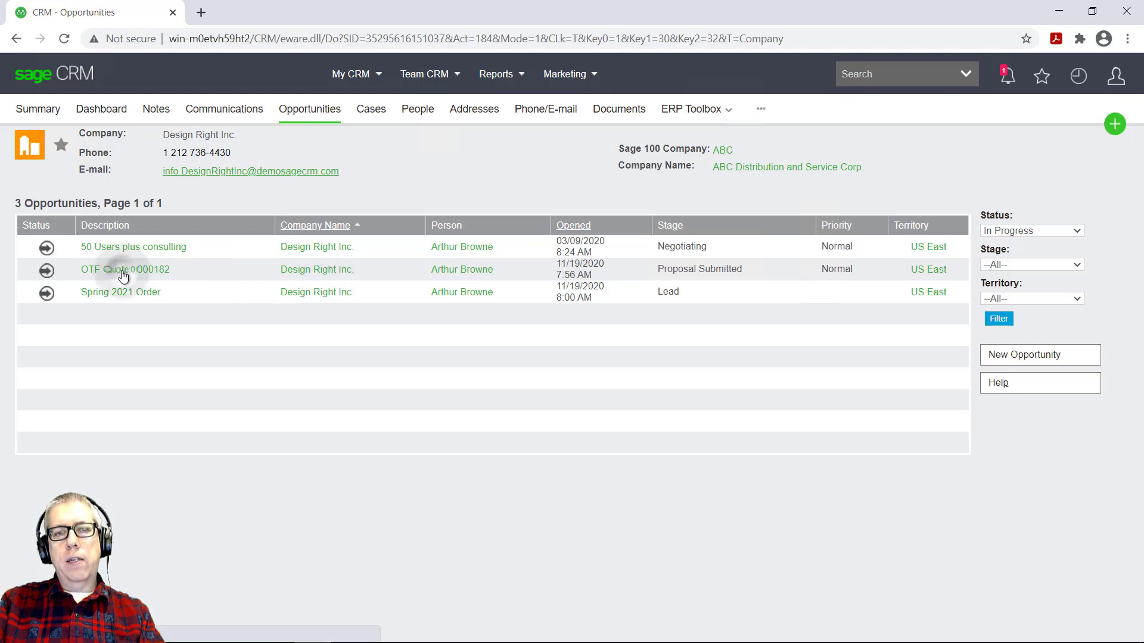
pyautogui.click(124, 273)
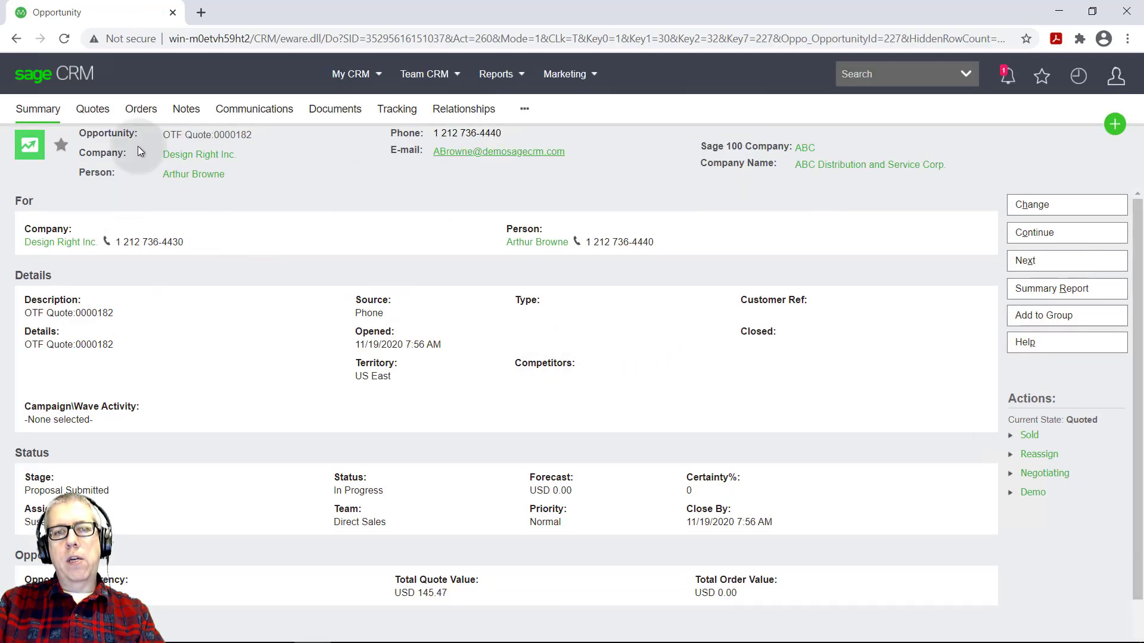
pyautogui.click(85, 114)
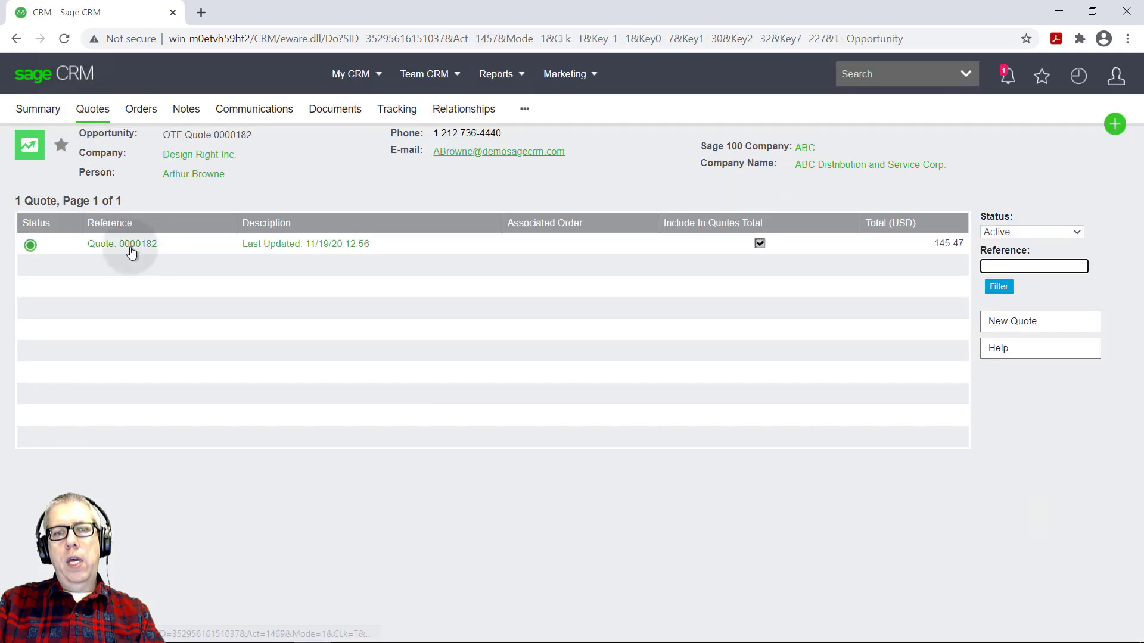
pyautogui.click(131, 251)
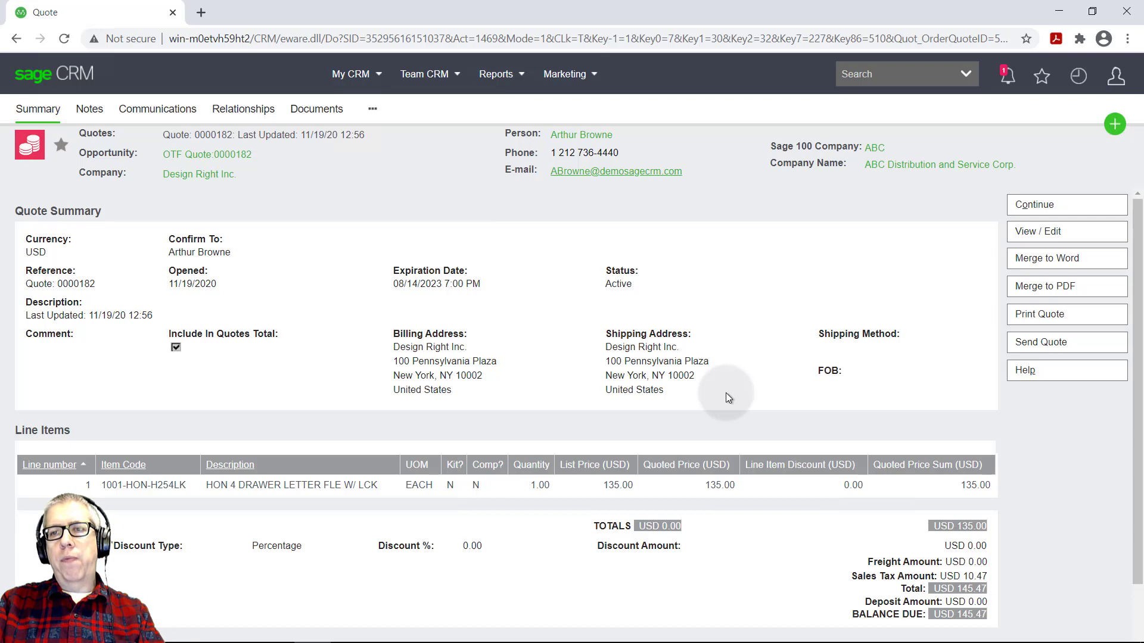
pyautogui.click(1023, 231)
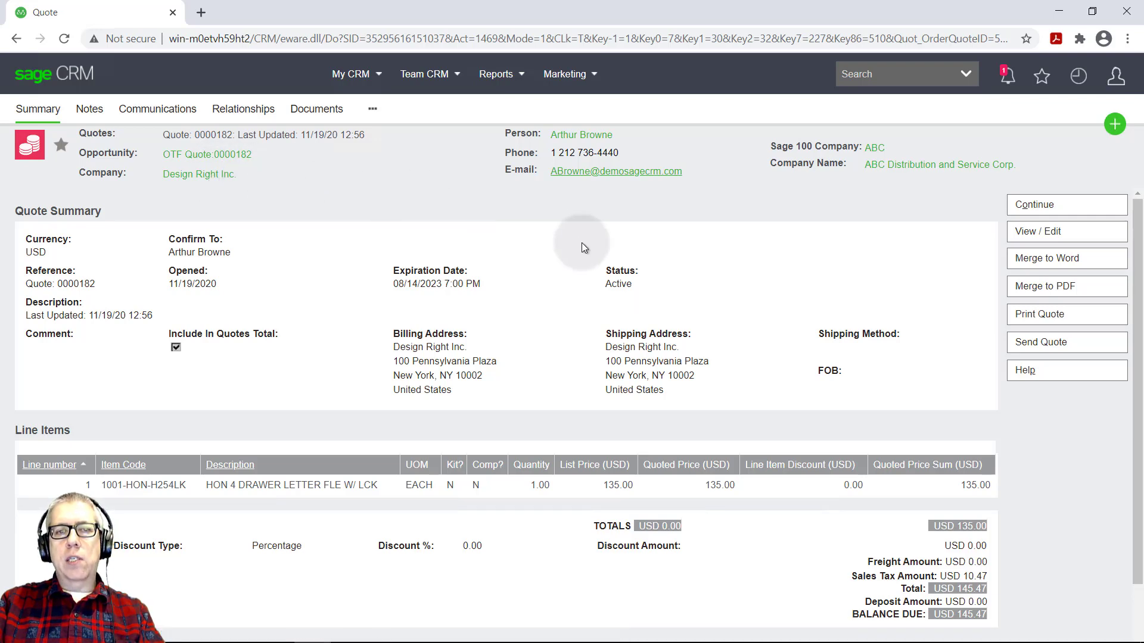
pyautogui.click(198, 174)
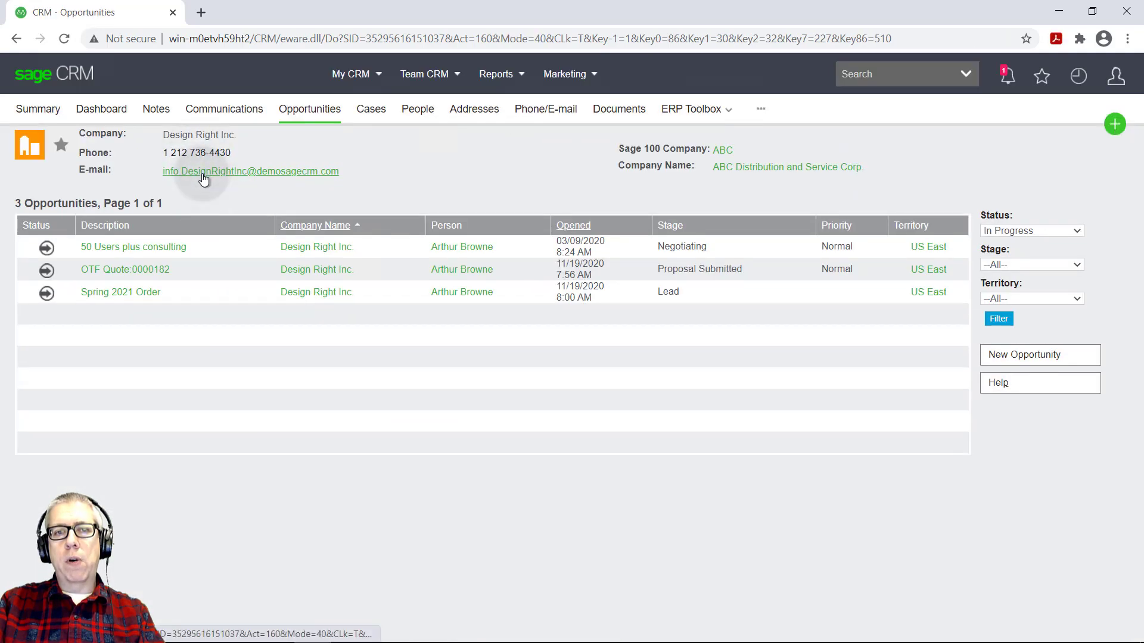
pyautogui.click(37, 108)
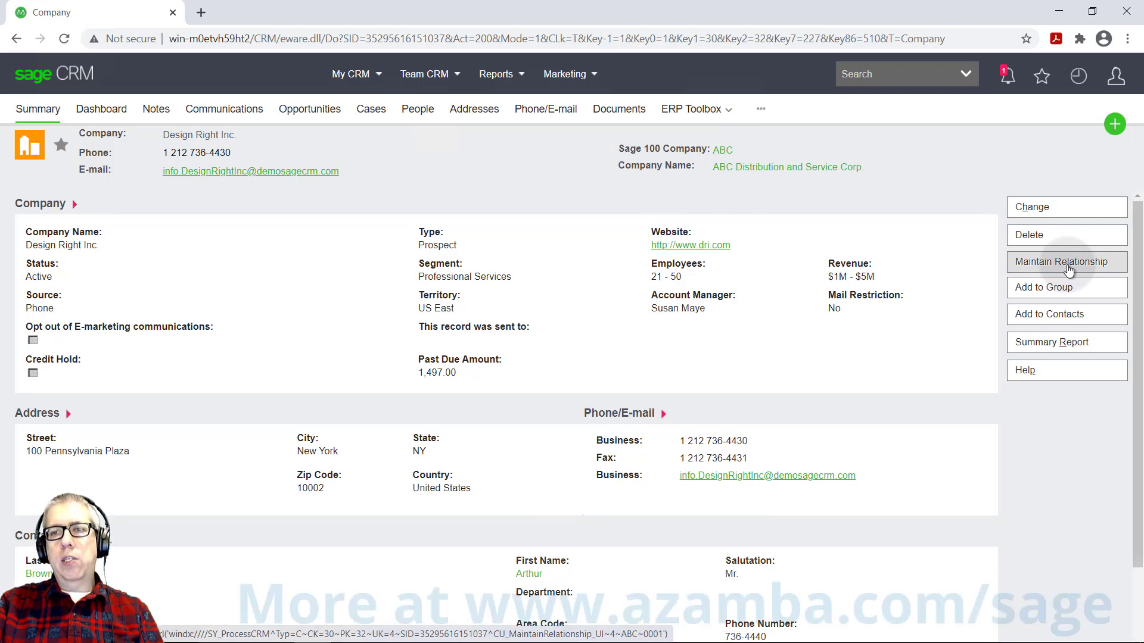
pyautogui.click(1068, 270)
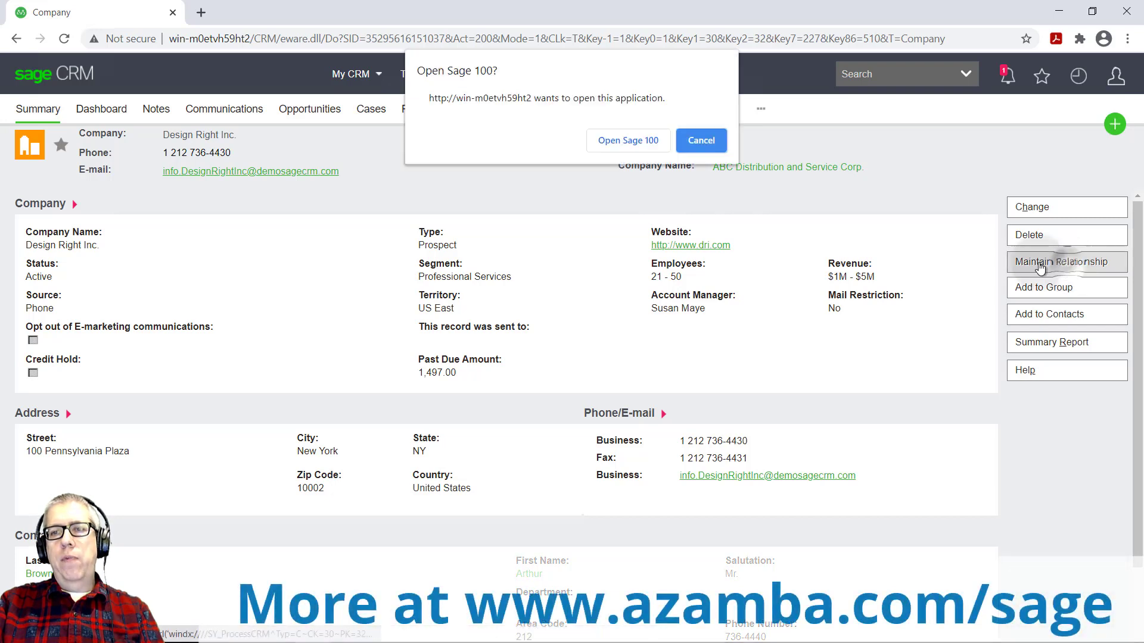
pyautogui.click(610, 139)
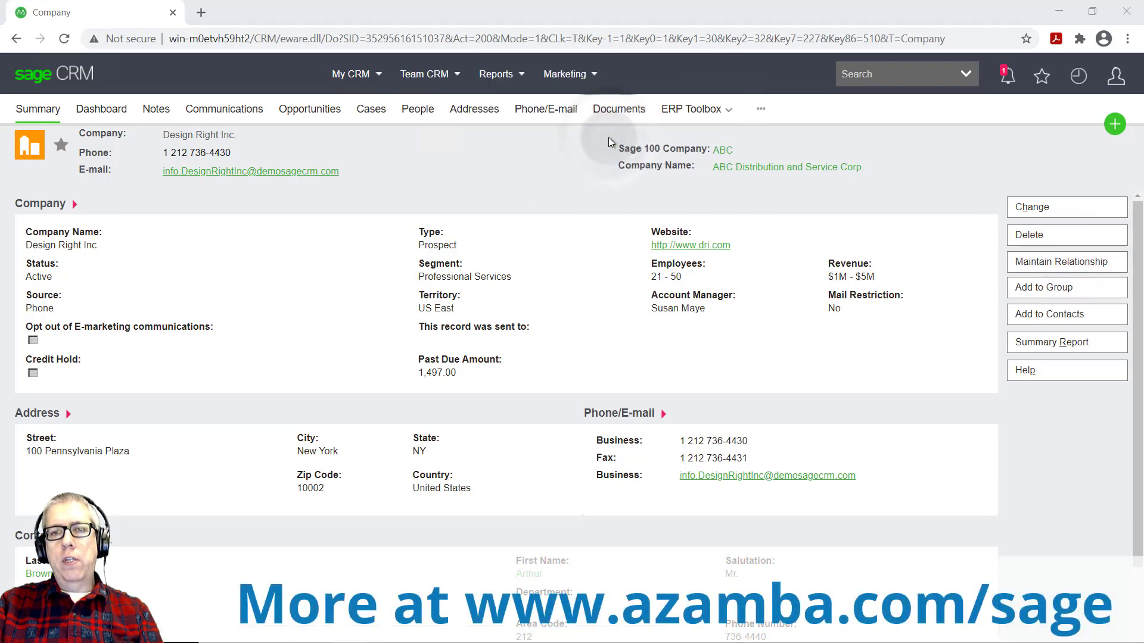
pyautogui.click(518, 313)
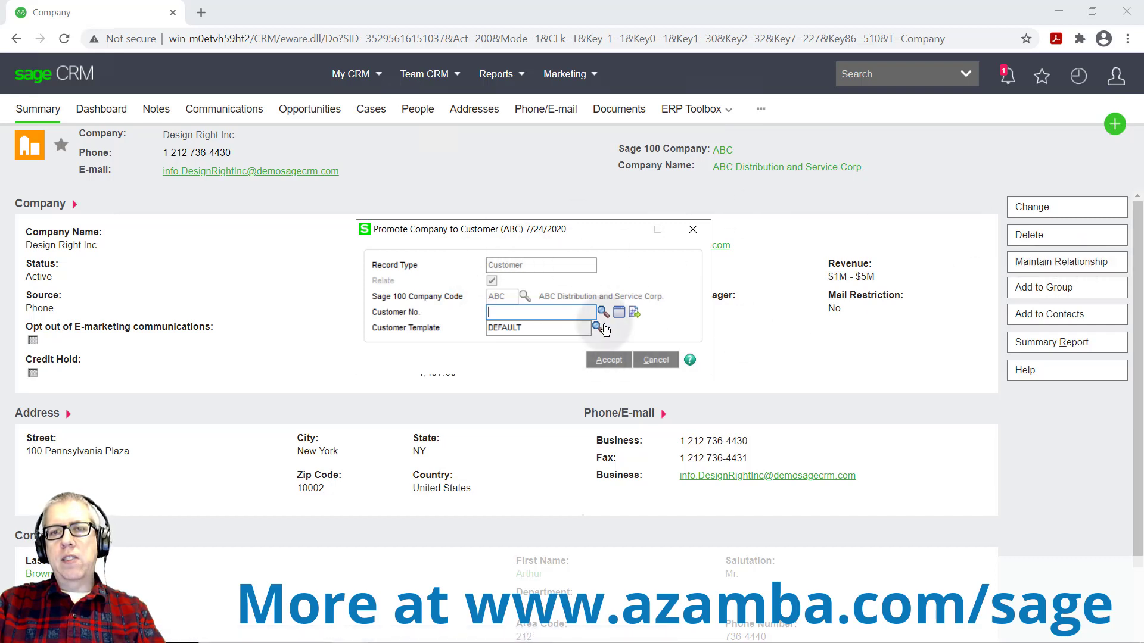
pyautogui.click(655, 361)
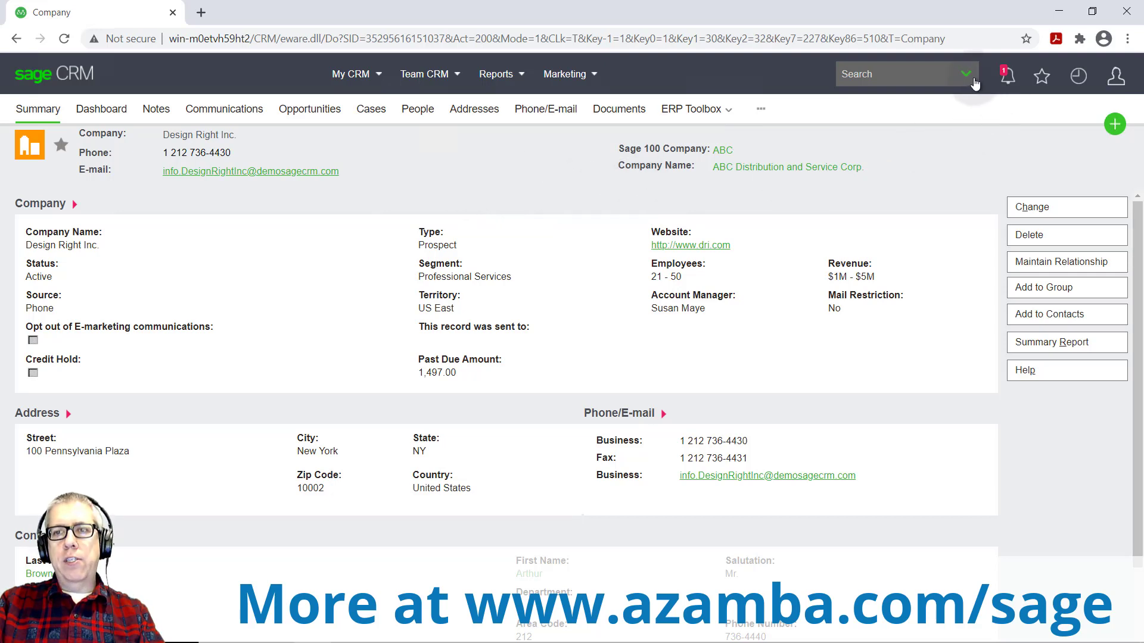
# Run a quick search for 'american business' from the recent search suggestions
pyautogui.click(1078, 76)
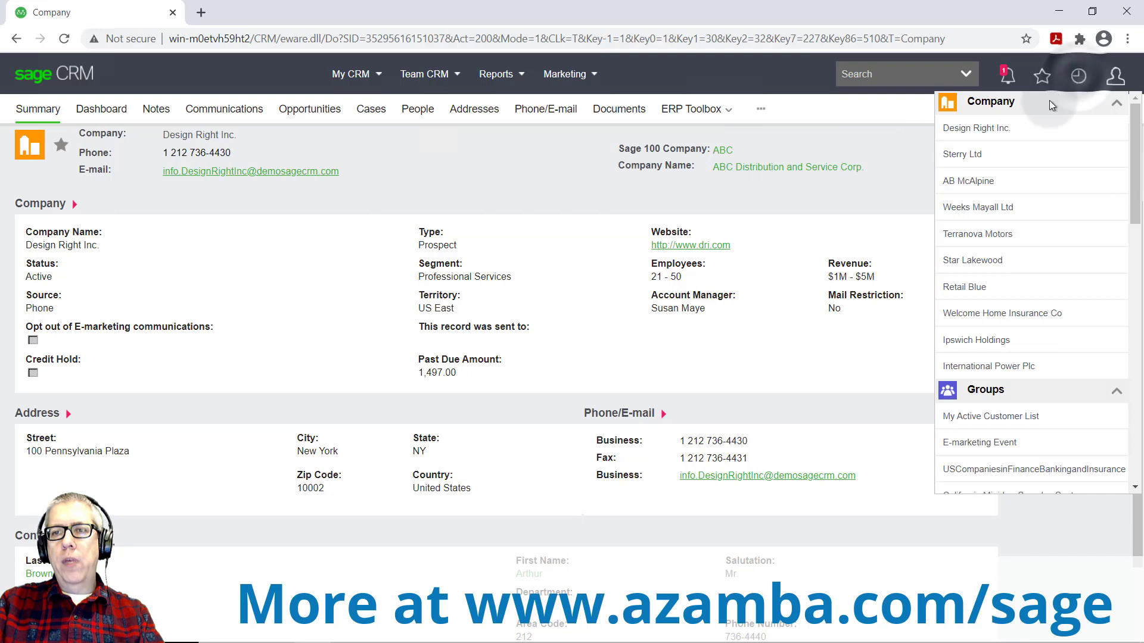
pyautogui.click(983, 187)
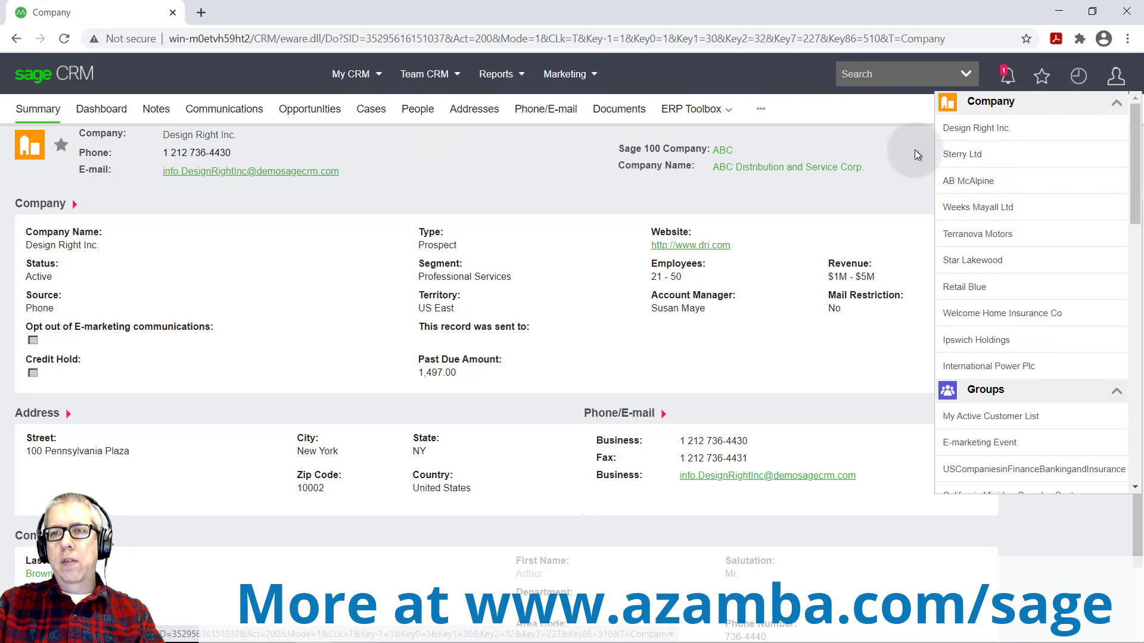
pyautogui.click(919, 75)
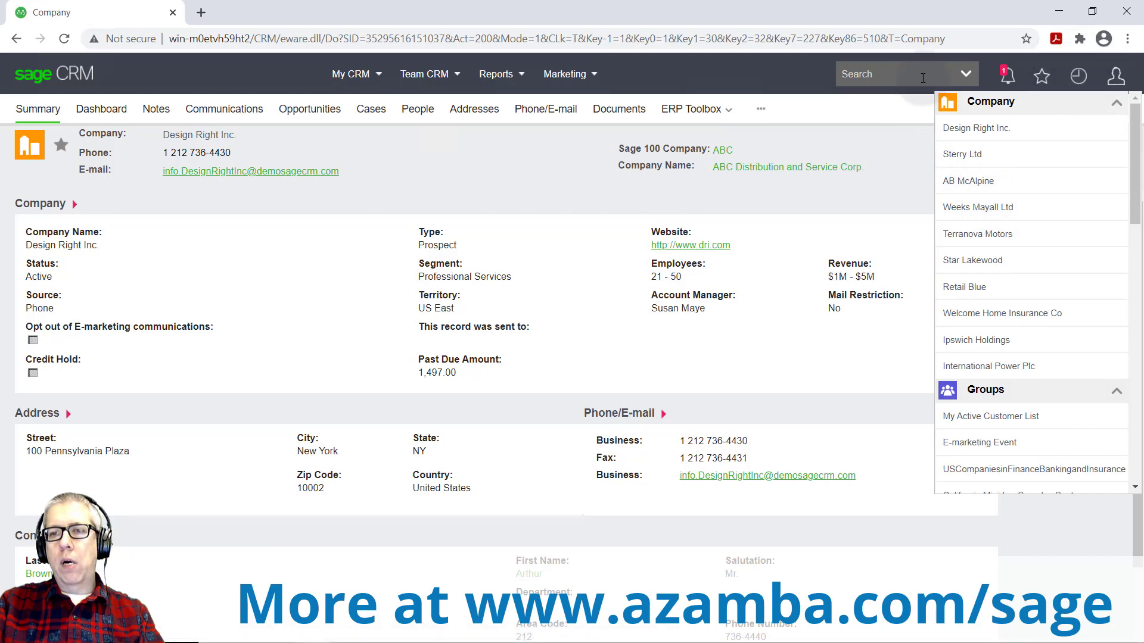
pyautogui.click(910, 72)
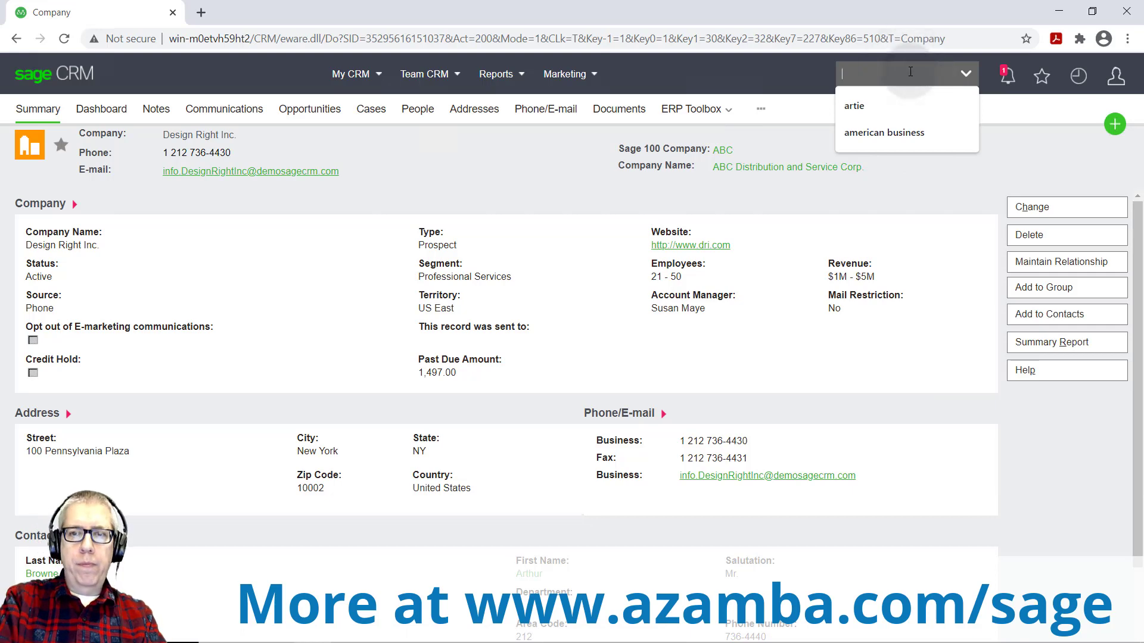
pyautogui.click(906, 131)
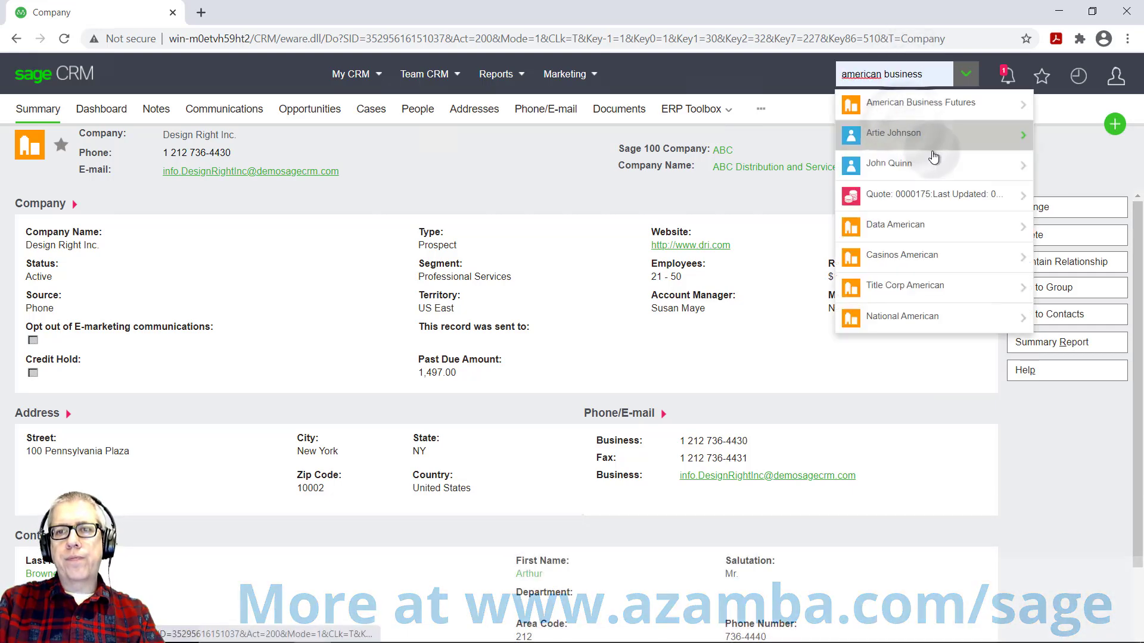
pyautogui.click(913, 104)
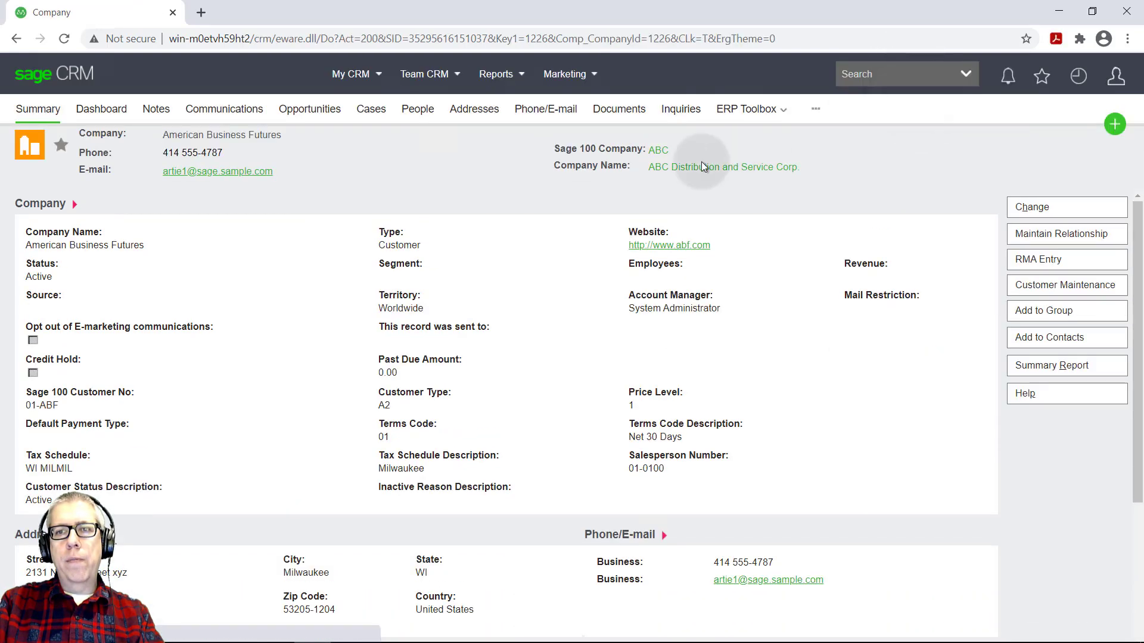
pyautogui.click(394, 249)
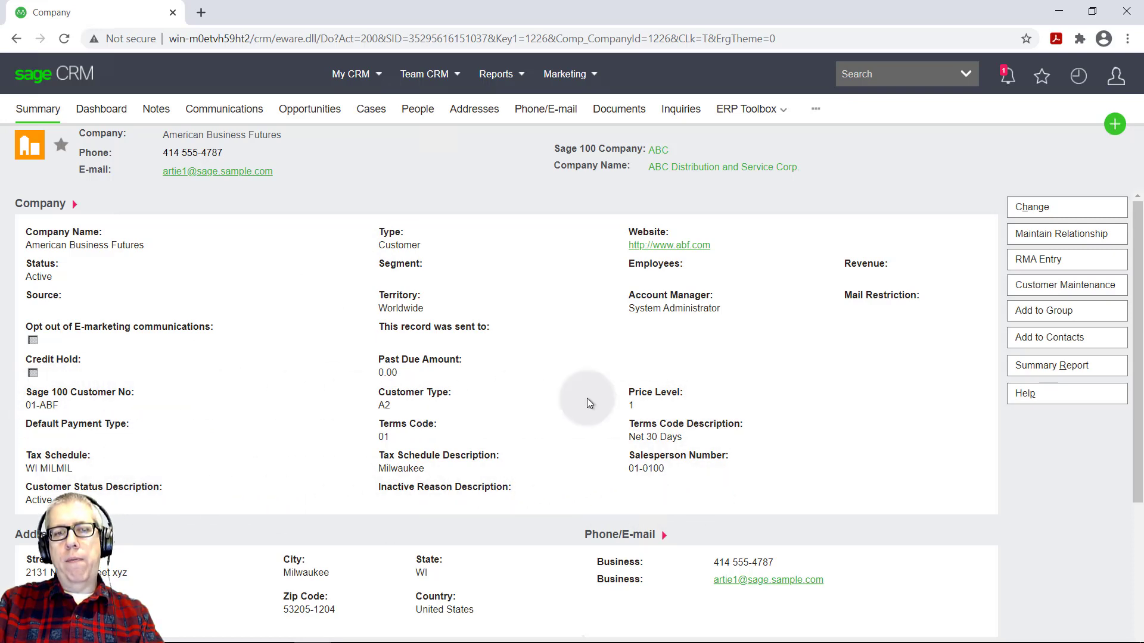
# Launch the Sage 100 Customer Inquiry and review its Statistics, Invoices and S/Os tabs
pyautogui.click(682, 112)
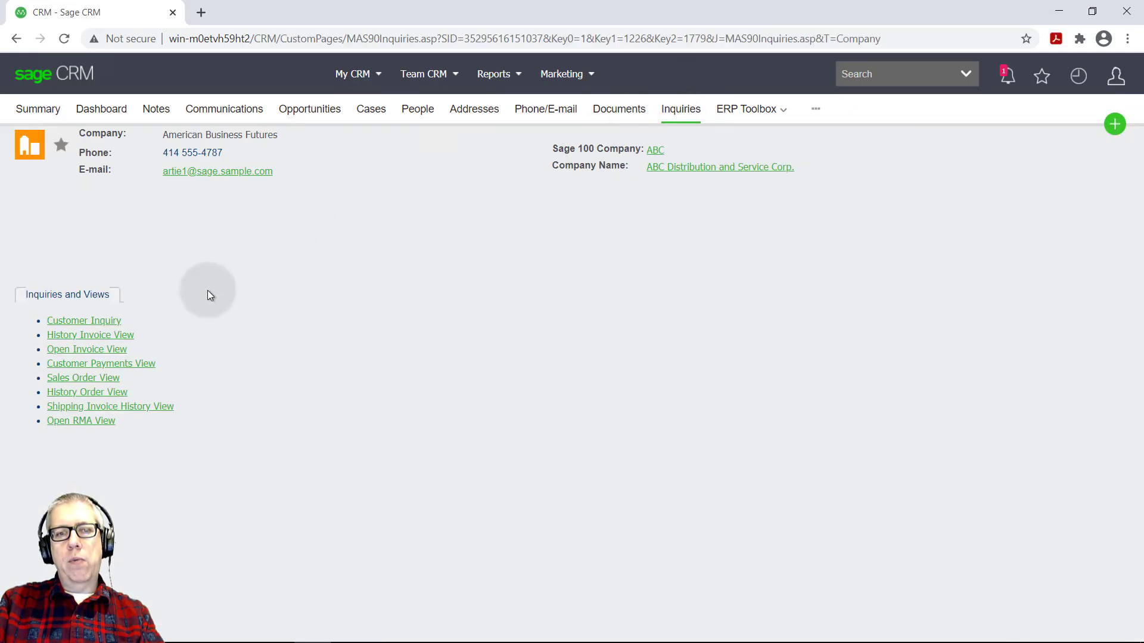
pyautogui.click(95, 322)
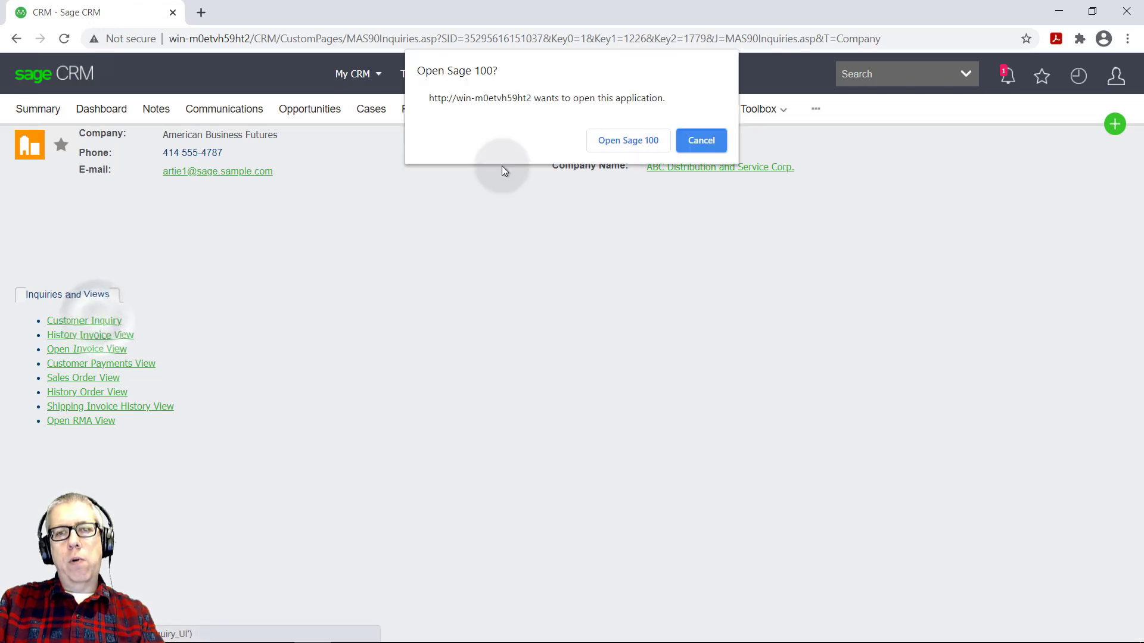
pyautogui.click(603, 141)
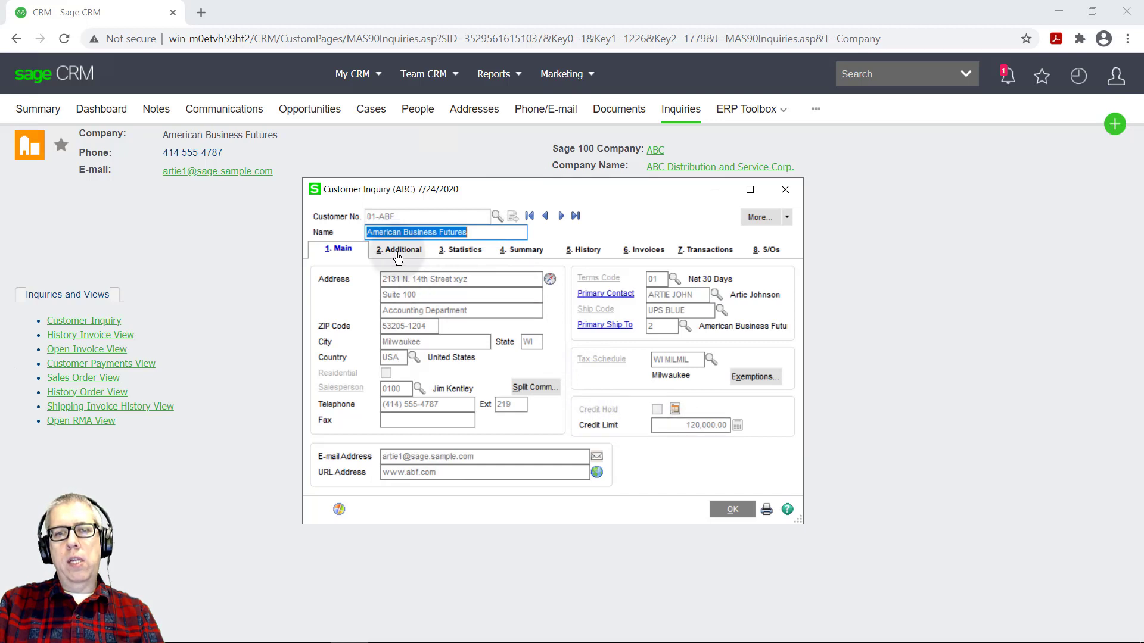
pyautogui.click(453, 252)
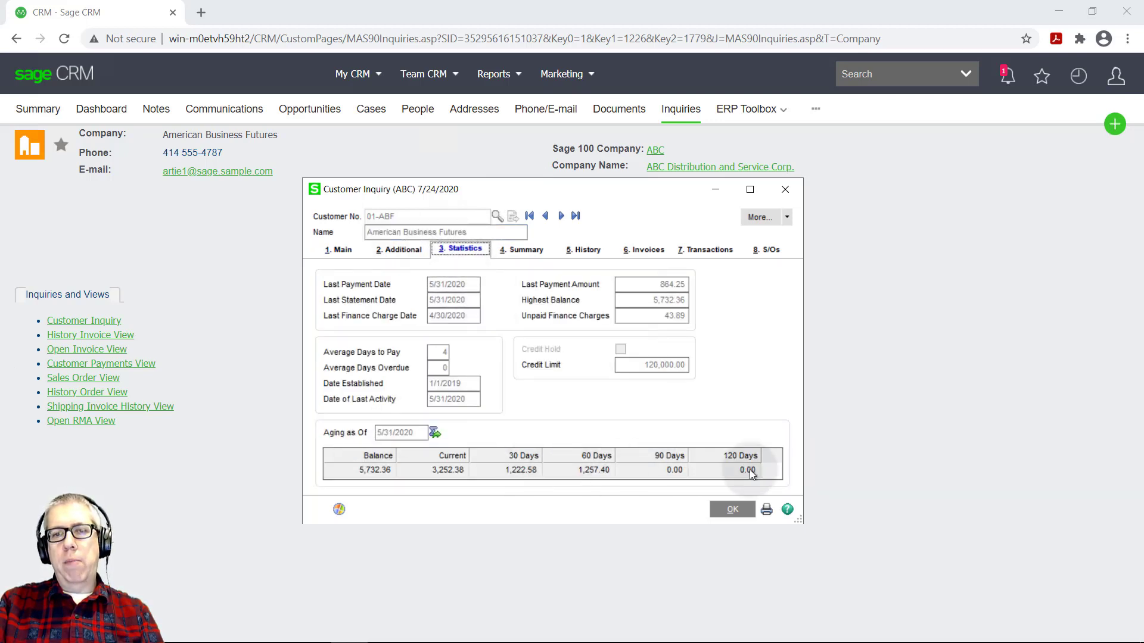
pyautogui.click(645, 250)
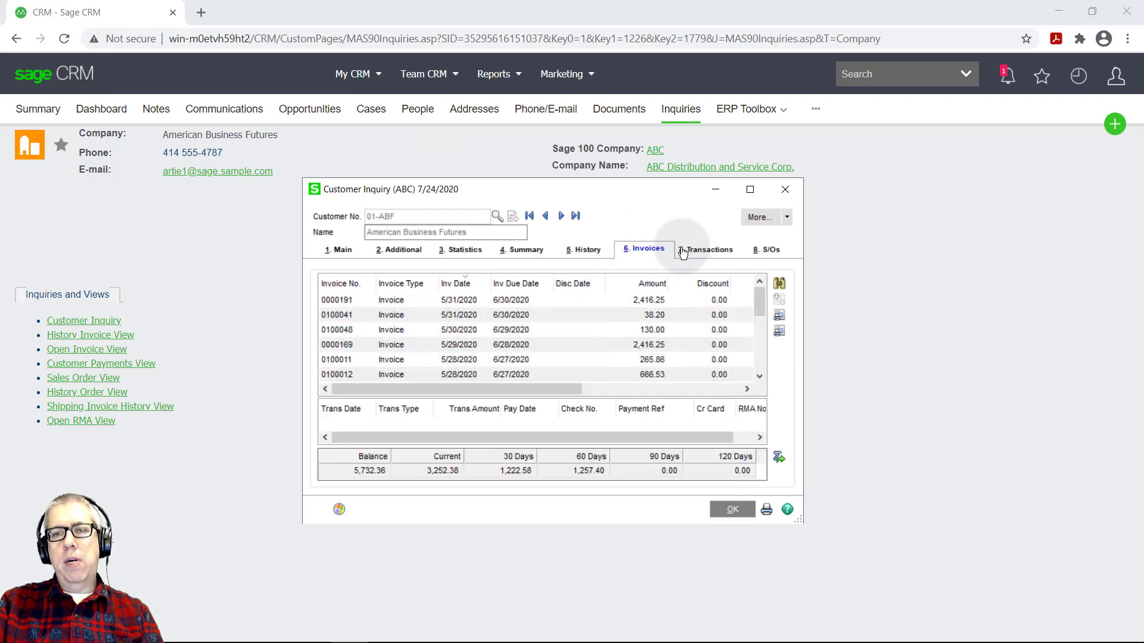
pyautogui.click(767, 249)
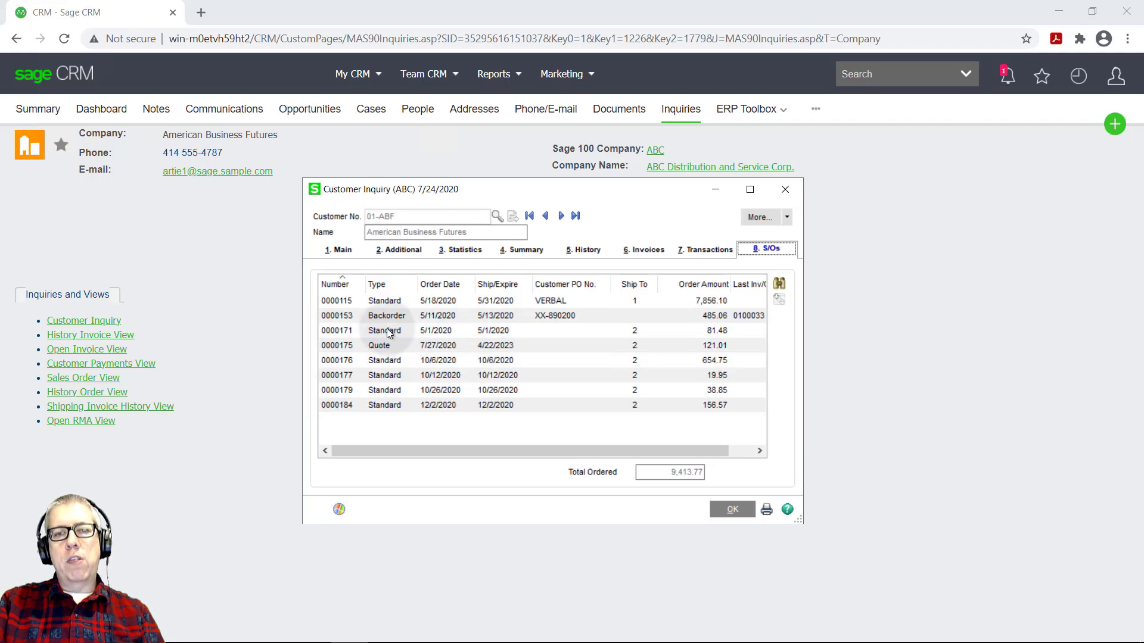
pyautogui.doubleClick(355, 315)
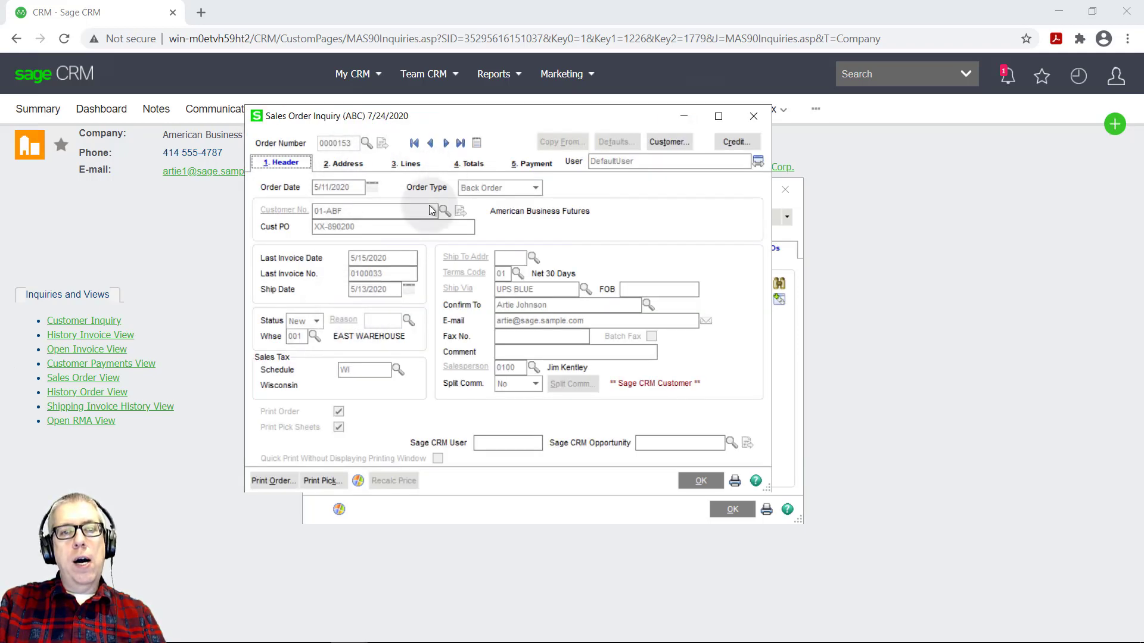
pyautogui.click(407, 163)
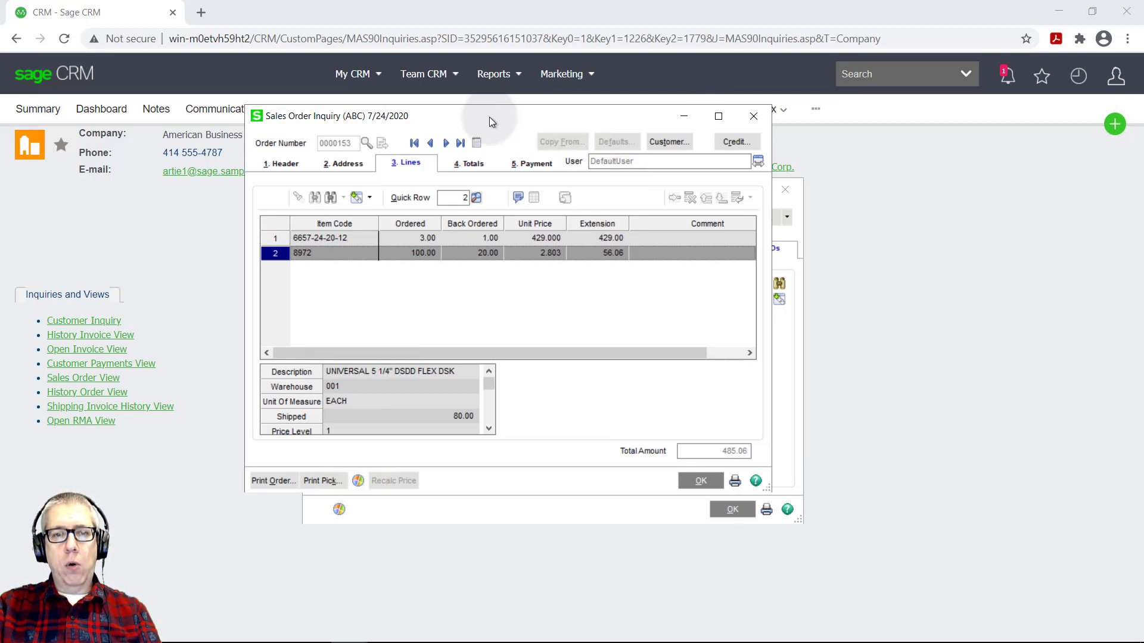
pyautogui.click(753, 116)
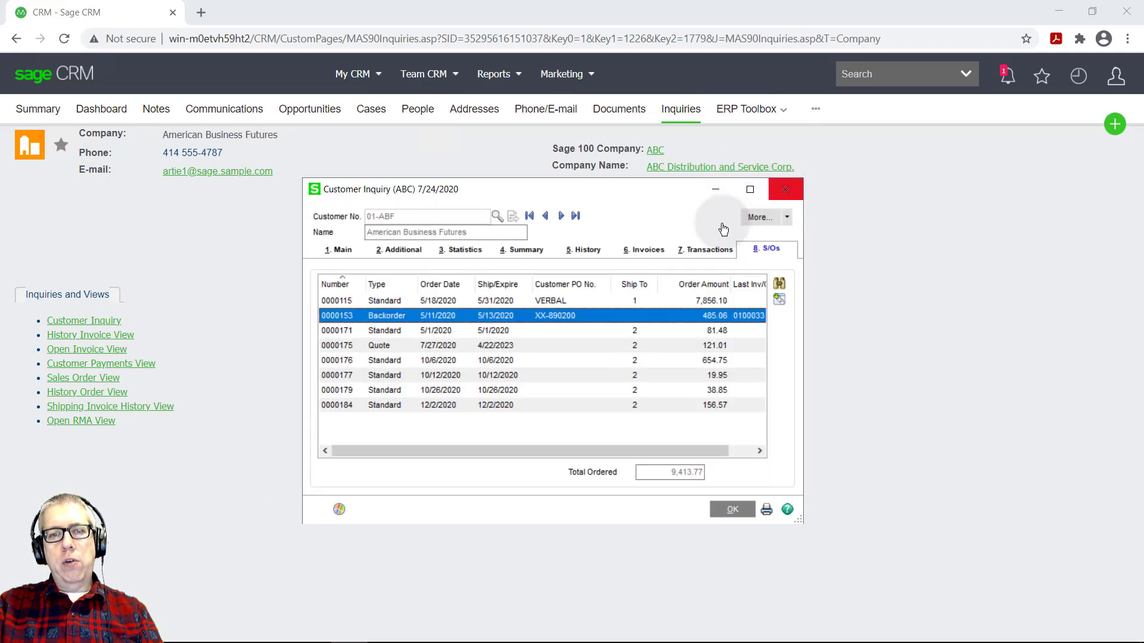
# Return Customer Inquiry to its Main tab and close the window
pyautogui.click(349, 256)
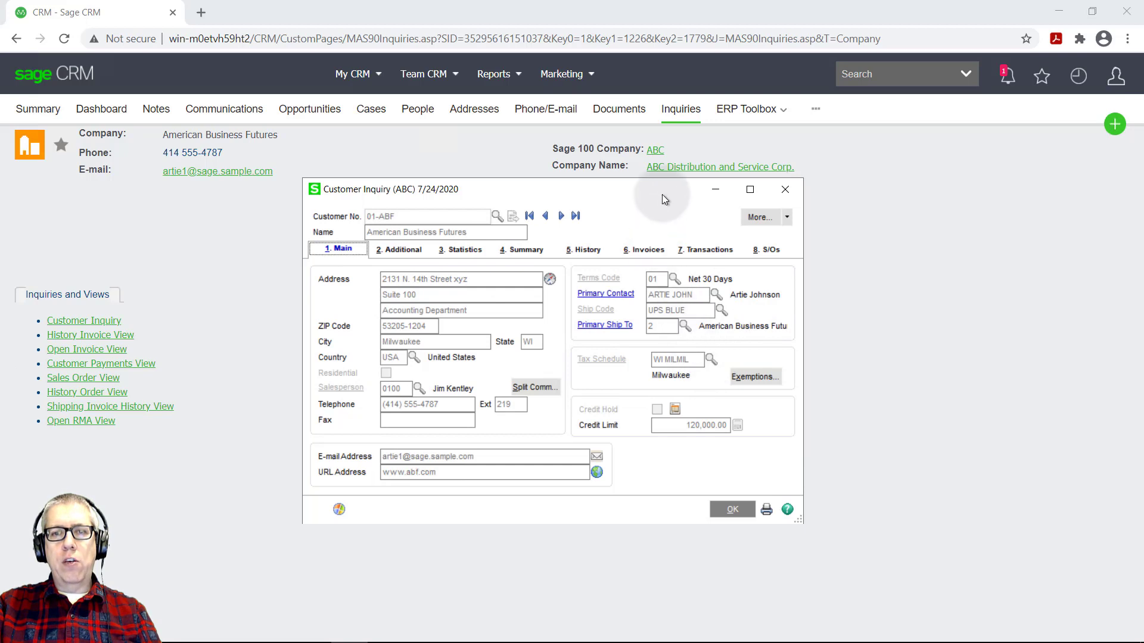
pyautogui.click(780, 194)
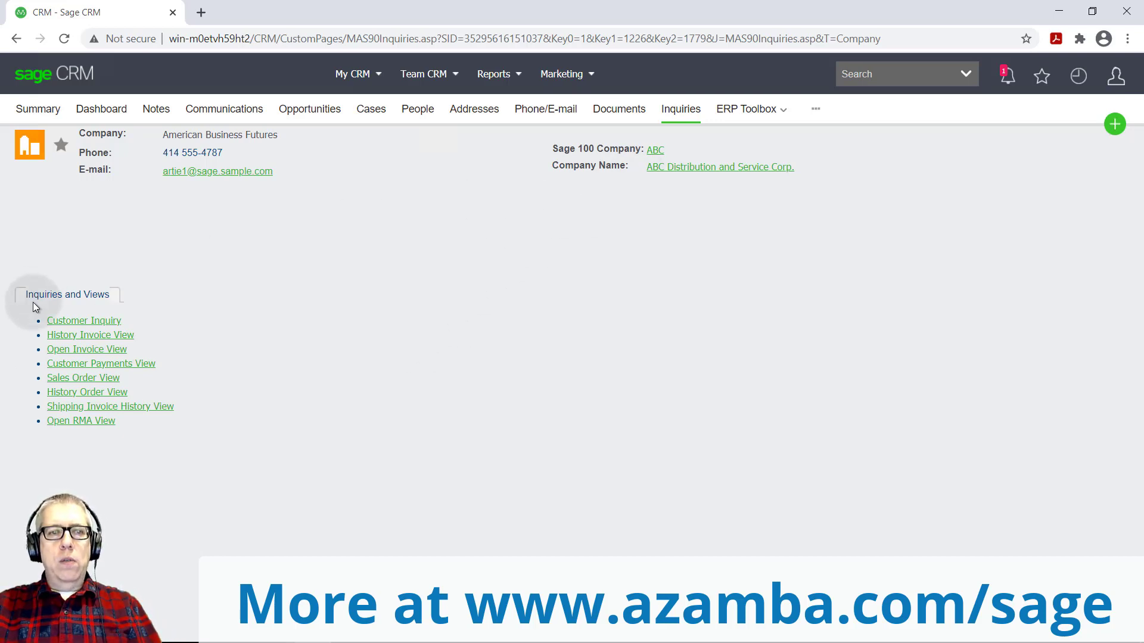
# Relaunch the Sage 100 Customer Inquiry and move its window up and left
pyautogui.click(84, 322)
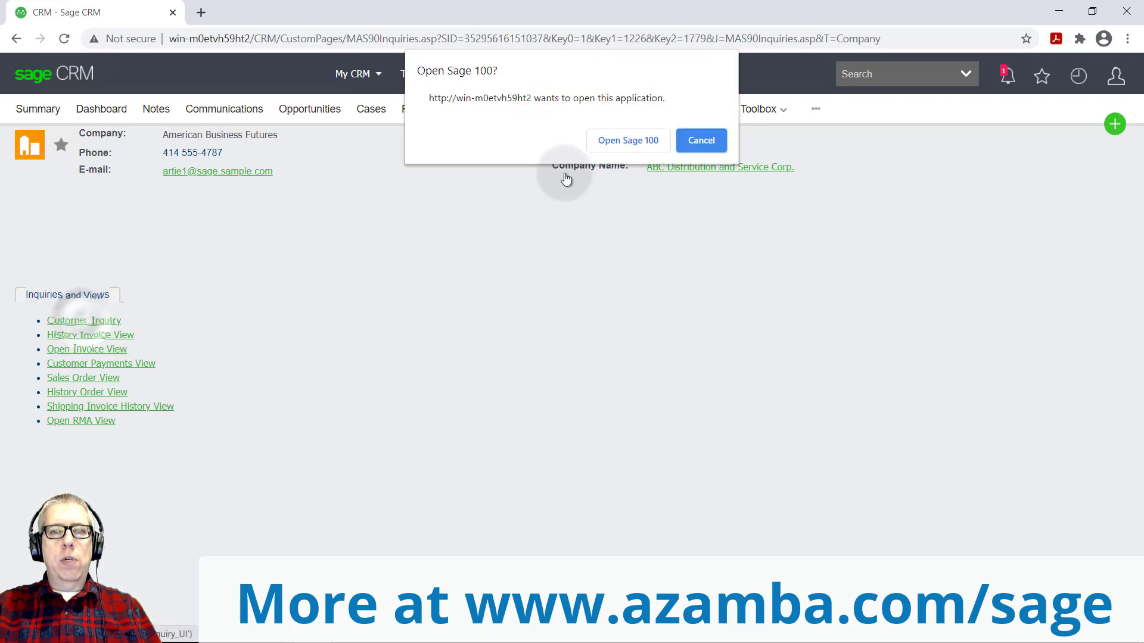
pyautogui.click(622, 143)
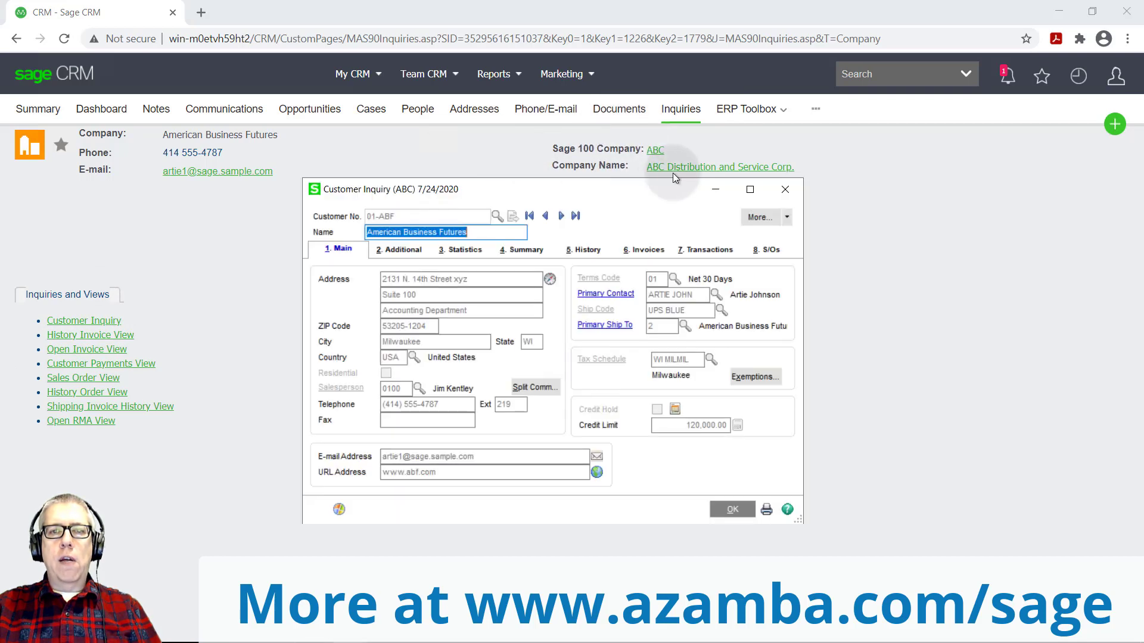
pyautogui.moveTo(630, 188); pyautogui.dragTo(609, 142)
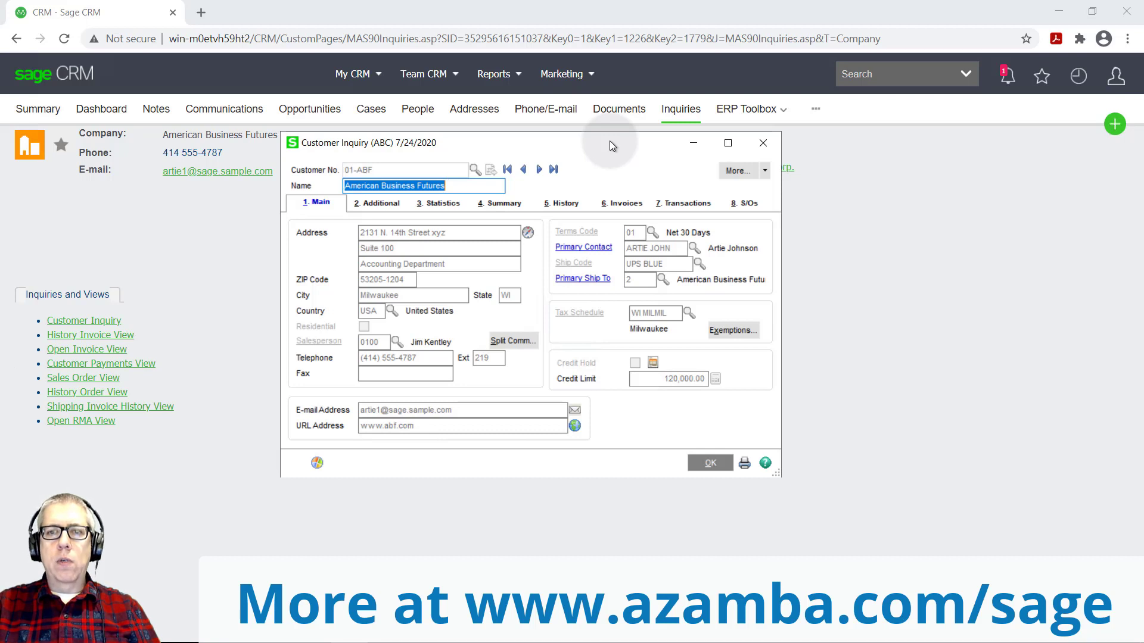
# Close Customer Inquiry and review the ERP Toolbox list of Sales Orders, Invoices, Products Purchased and Top 10 Products
pyautogui.click(762, 143)
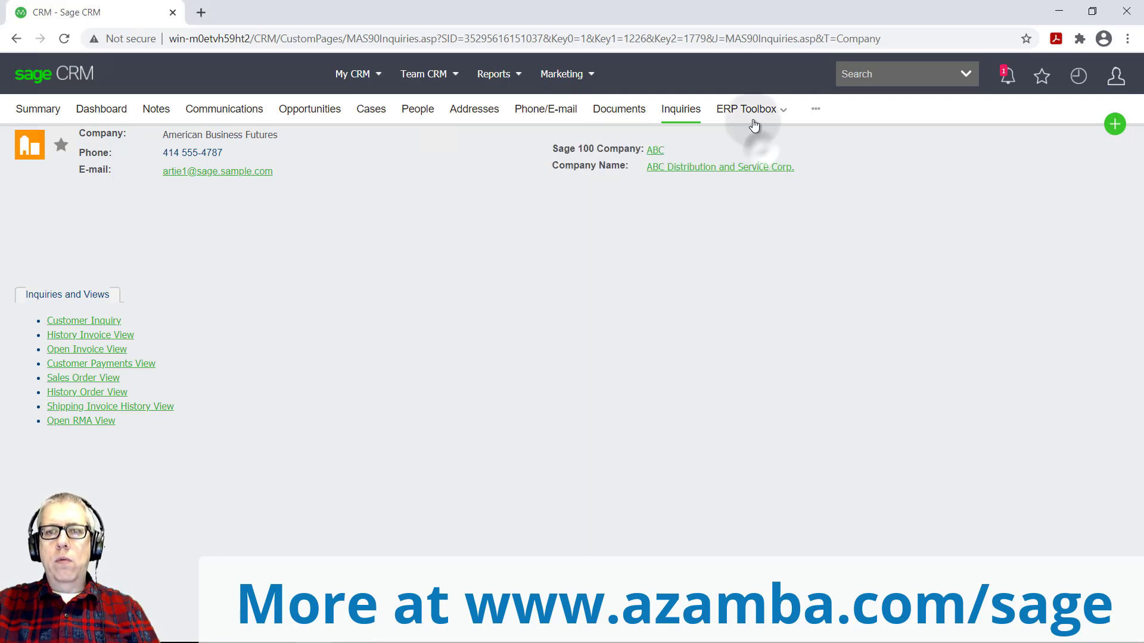
pyautogui.moveTo(755, 119)
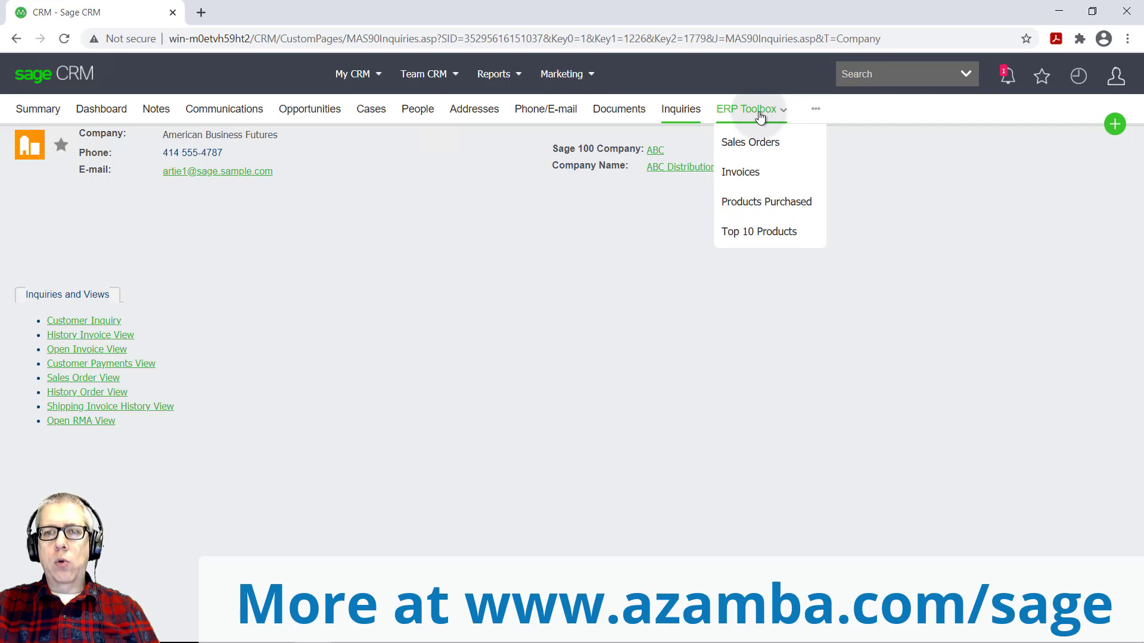
pyautogui.click(752, 110)
pyautogui.click(758, 111)
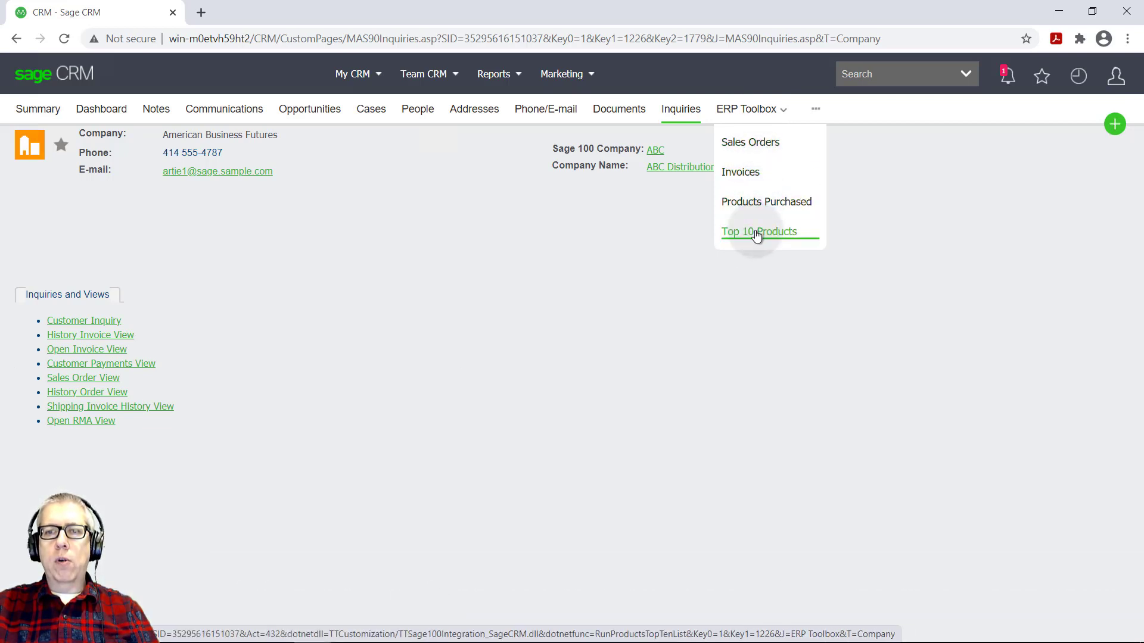
pyautogui.click(543, 259)
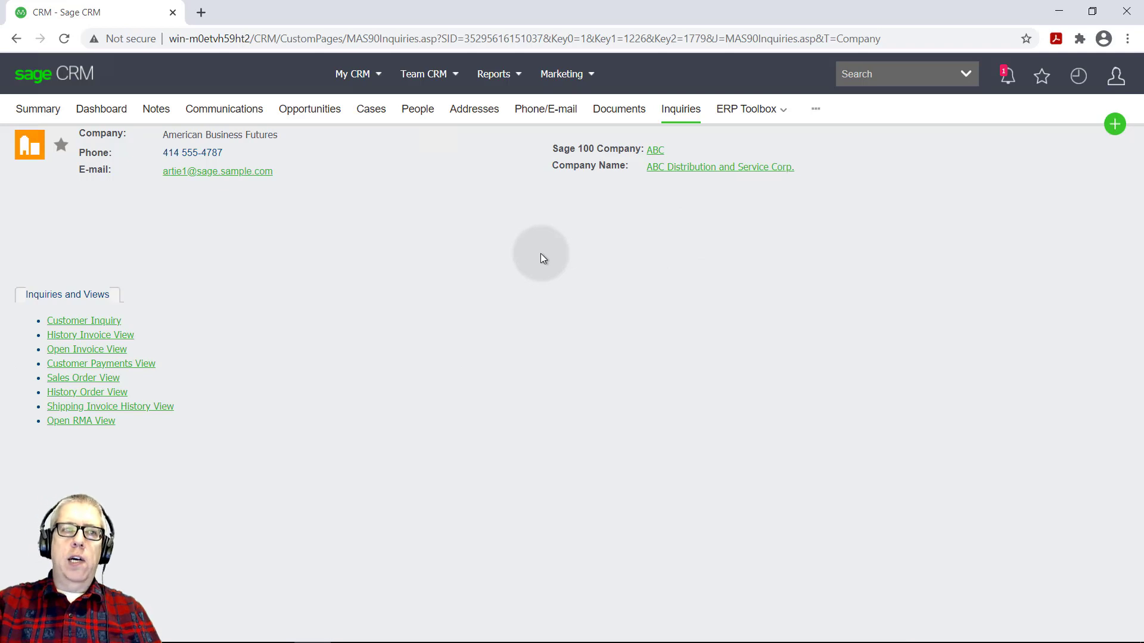